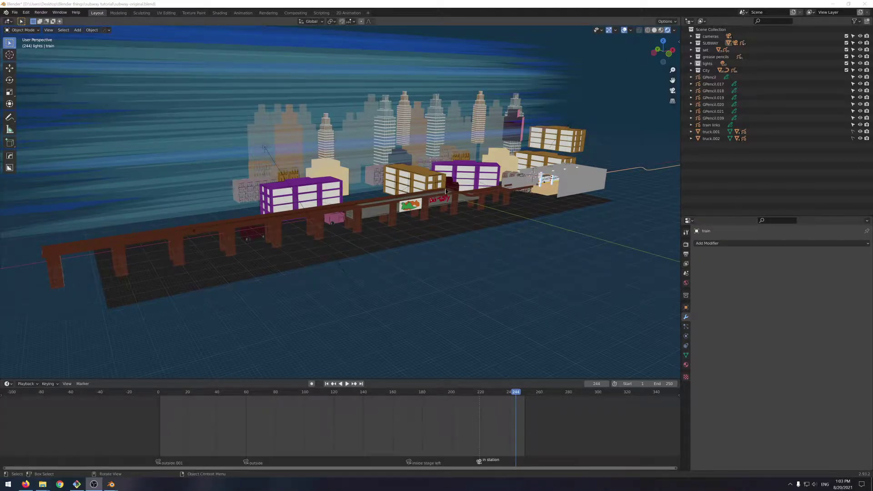
Step: Play the animation and examine the whole subway scene with its bridge, train and city skyline
middle_click_drag(467, 236, 402, 258)
scroll(403, 258, "up", 2)
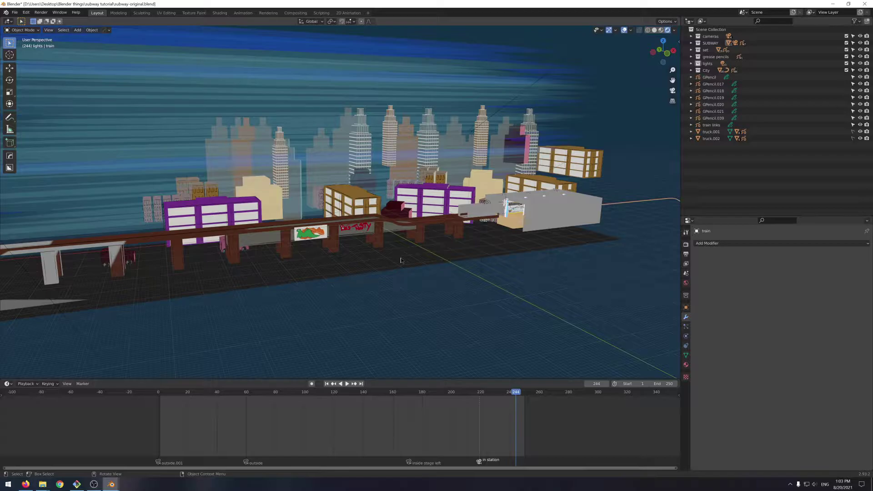
scroll(400, 257, "down", 1)
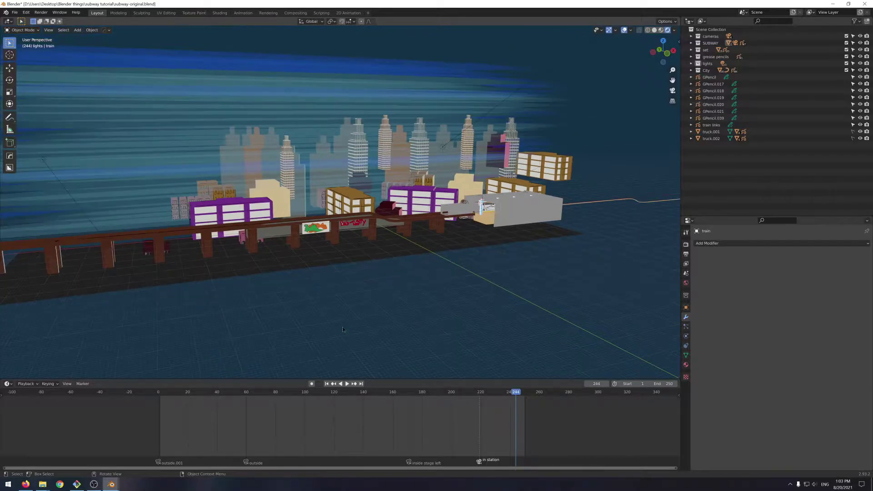
key("space")
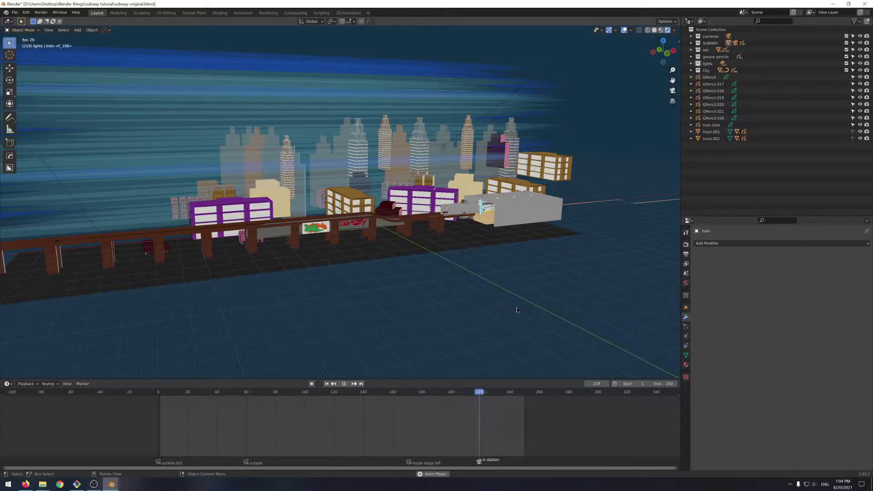
scroll(517, 308, "up", 2)
scroll(516, 308, "down", 4)
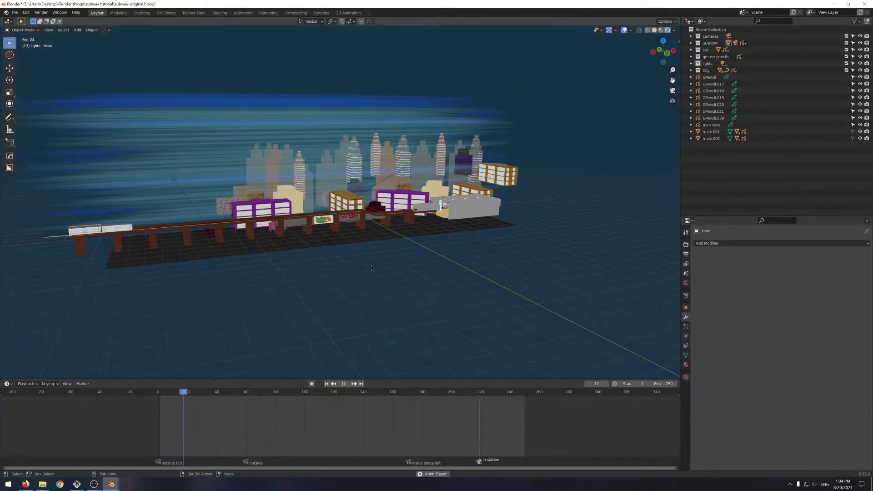
middle_click_drag(371, 265, 420, 300, "shift")
scroll(429, 293, "up", 2)
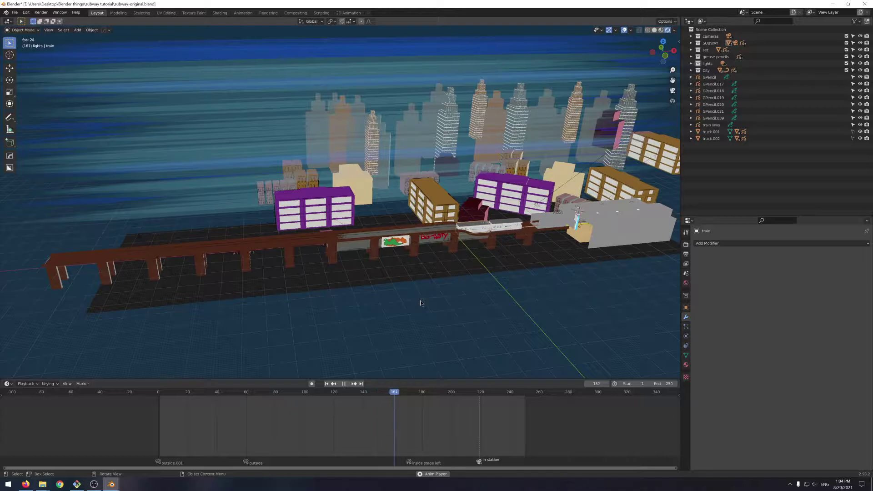
Step: Switch to solid shading and examine the mesh of the large building behind the Big Tasty billboard in Edit Mode
key("z")
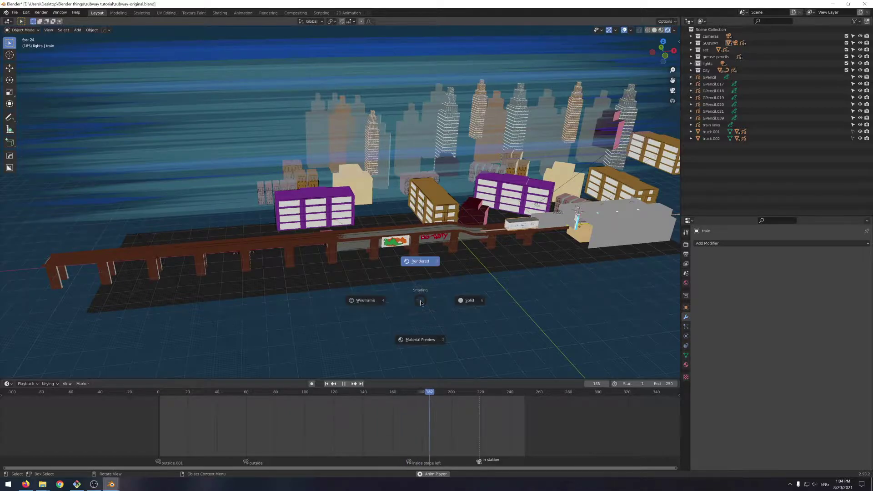
left_click(475, 301)
scroll(471, 231, "up", 10)
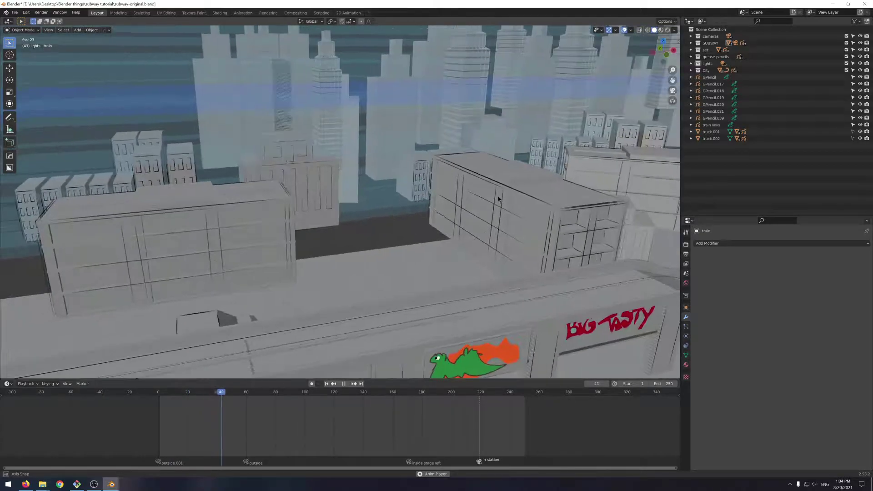
key("Tab")
key("Tab")
left_click(561, 217)
middle_click_drag(560, 217, 282, 214, "shift")
key("Tab")
scroll(377, 221, "up", 4)
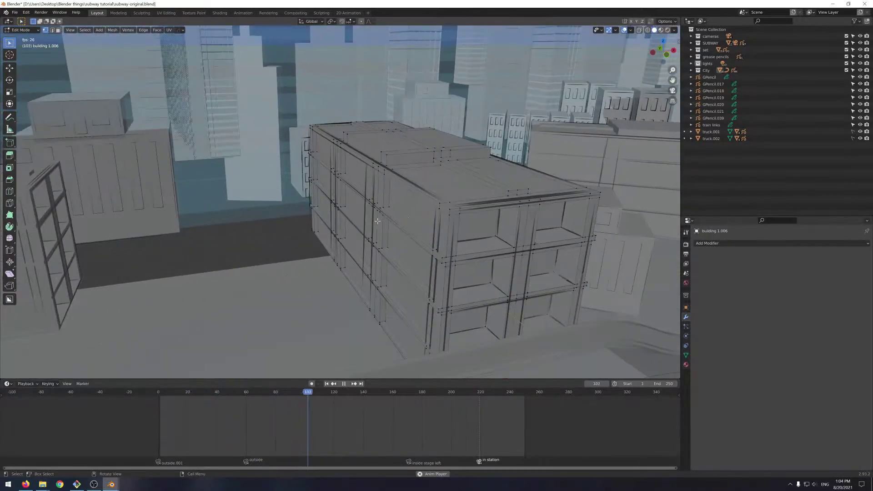
key("Tab")
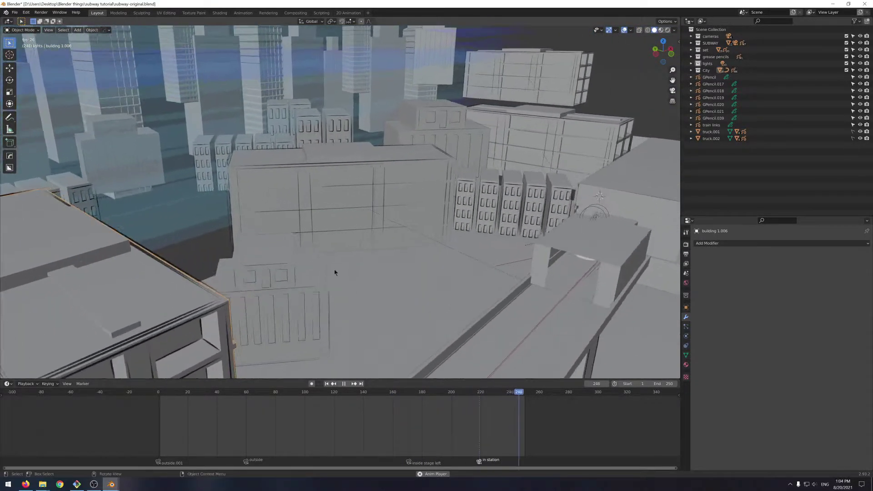
Step: Examine the row of narrow window-fronted buildings near the station, checking one building's mesh in Edit Mode
left_click(493, 181)
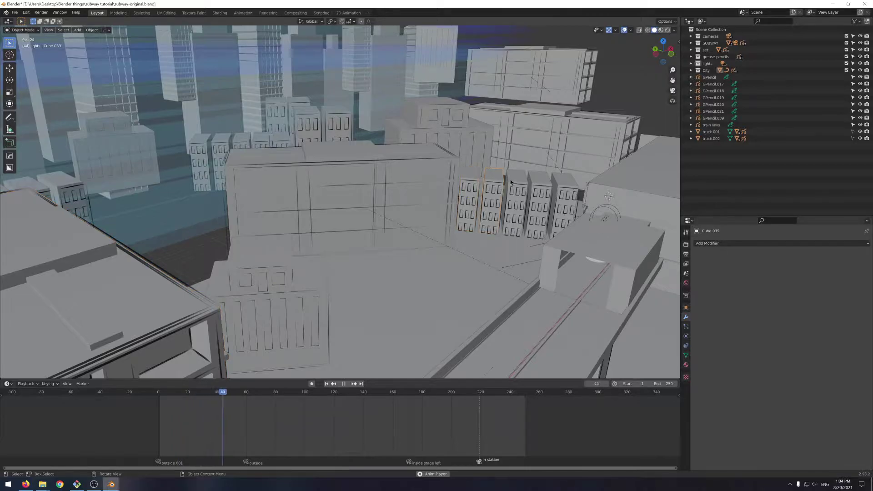
left_click(510, 182)
key("Tab")
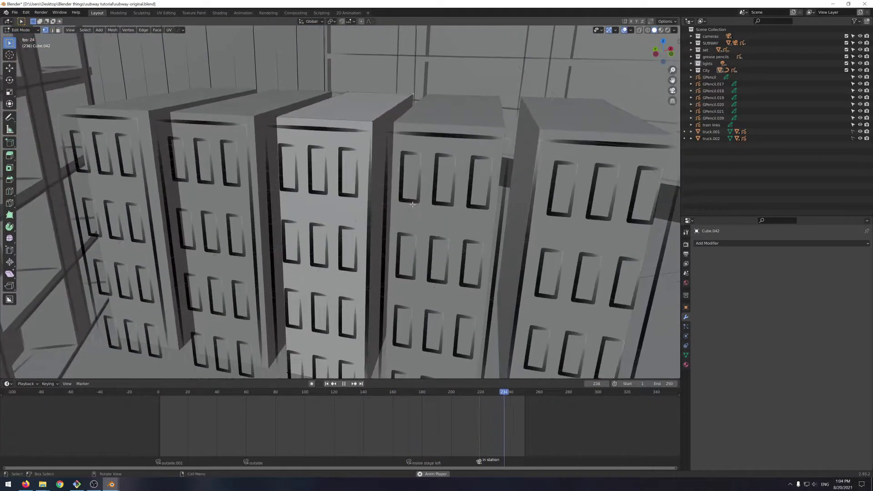
key("Tab")
left_click(453, 140)
scroll(460, 170, "down", 6)
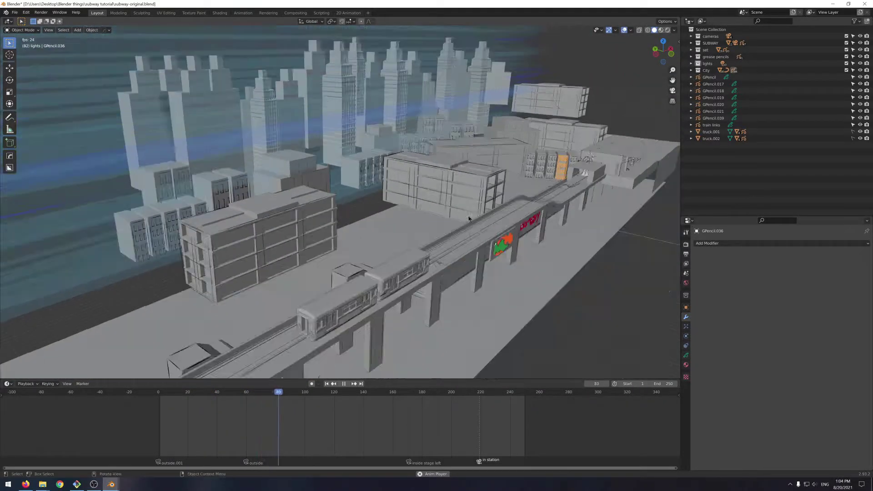
Step: Switch back to rendered shading and examine the elevated bridge leading to the station
key("z")
left_click(463, 218)
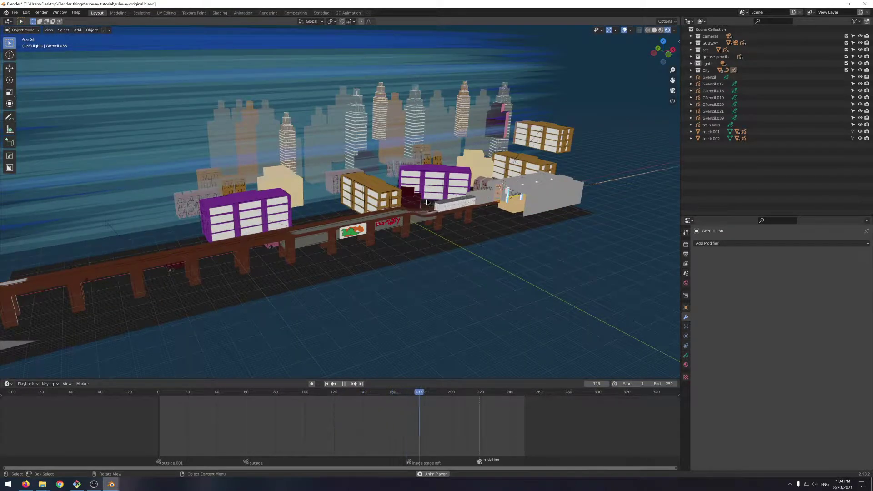
middle_click_drag(319, 163, 415, 162, "shift")
left_click(472, 251)
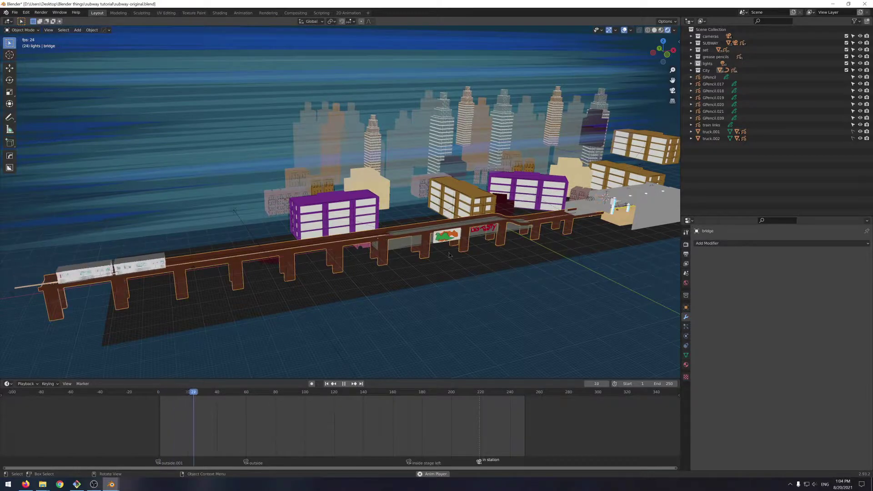
middle_click_drag(618, 223, 441, 245, "shift")
Step: Focus the view on the station wall and examine the rendered platform, pillars and tiled wall inside
left_click(500, 236)
key("KP_Decimal")
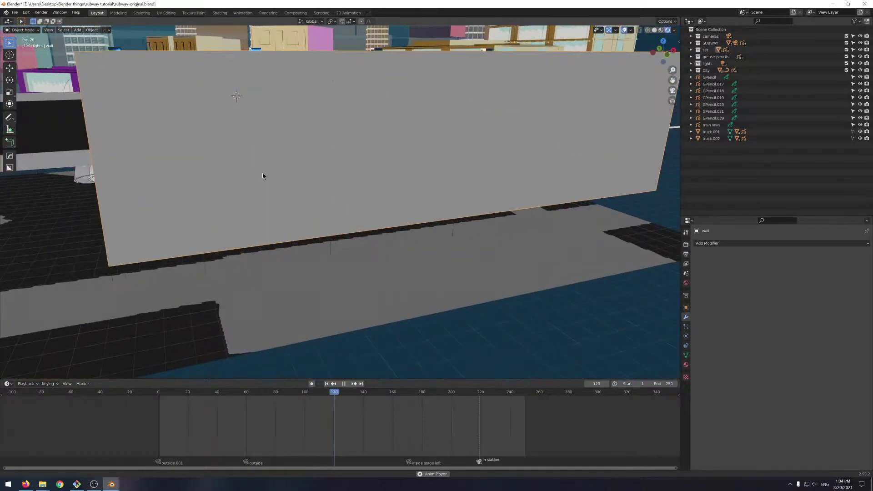
scroll(269, 180, "up", 8)
scroll(389, 188, "down", 8)
middle_click_drag(389, 187, 402, 188)
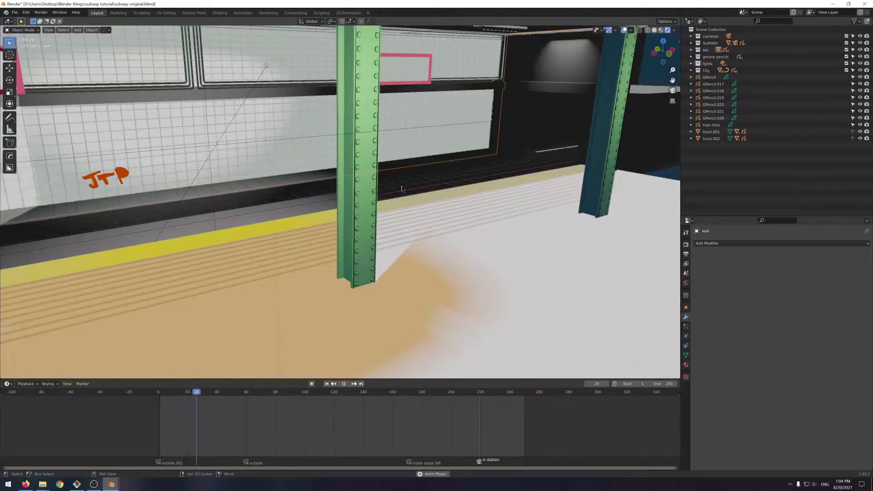
middle_click_drag(403, 187, 537, 184, "shift")
Step: Switch the viewport to solid shading and stop playback, placing the playhead at frame 249
key("z")
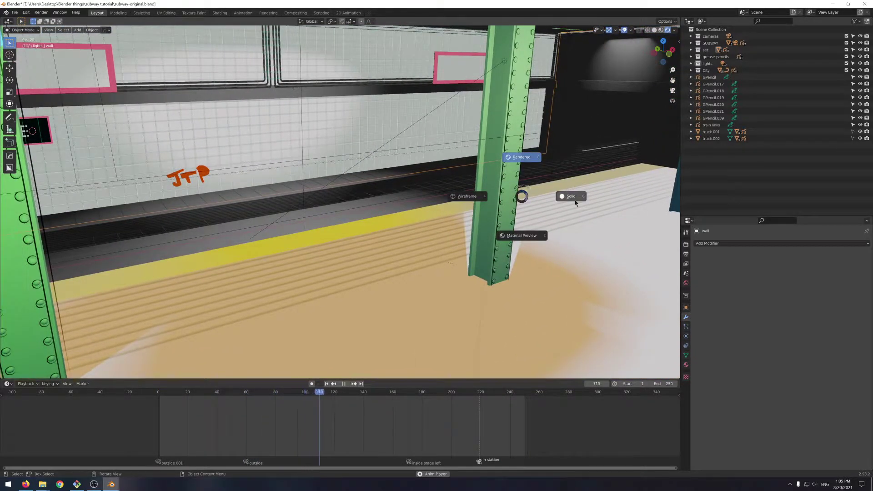
left_click(575, 201)
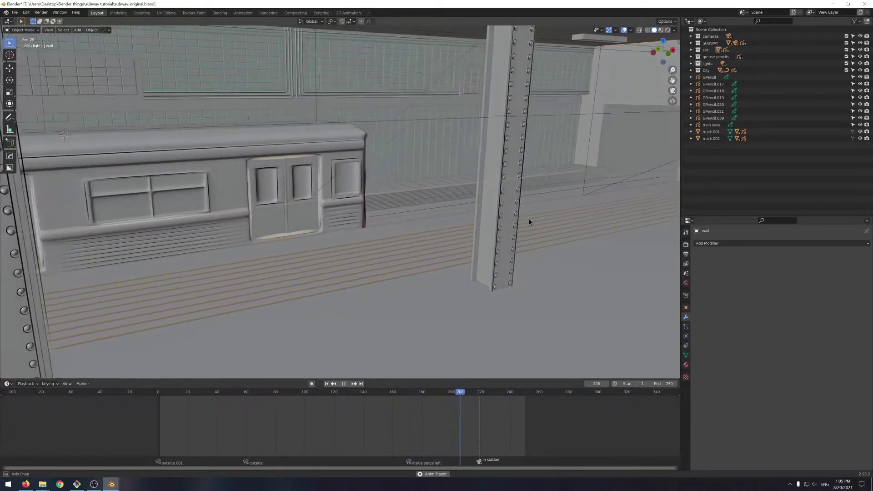
key("Escape")
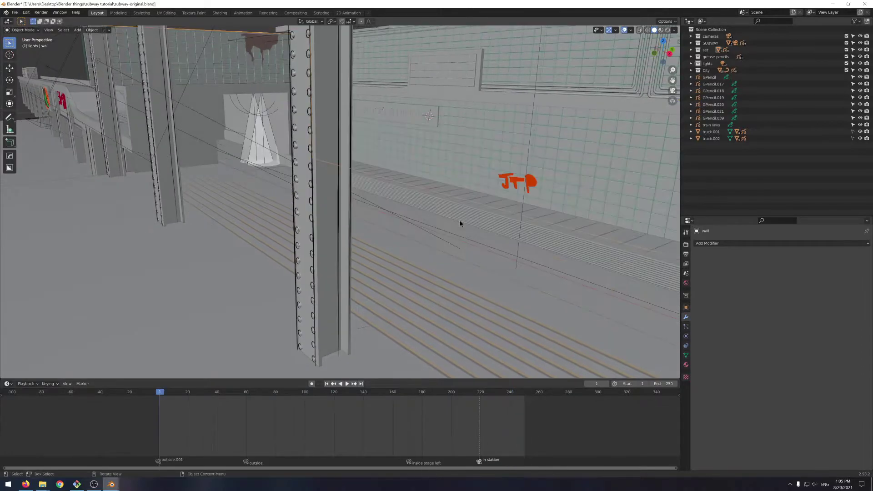
left_click(520, 393)
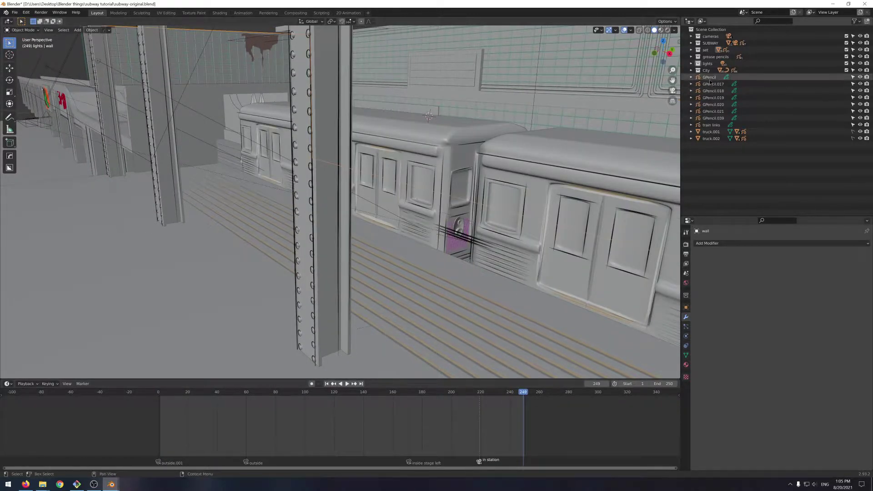
Step: Hide the City and set collections in the viewport and select the front train car
left_click(859, 70)
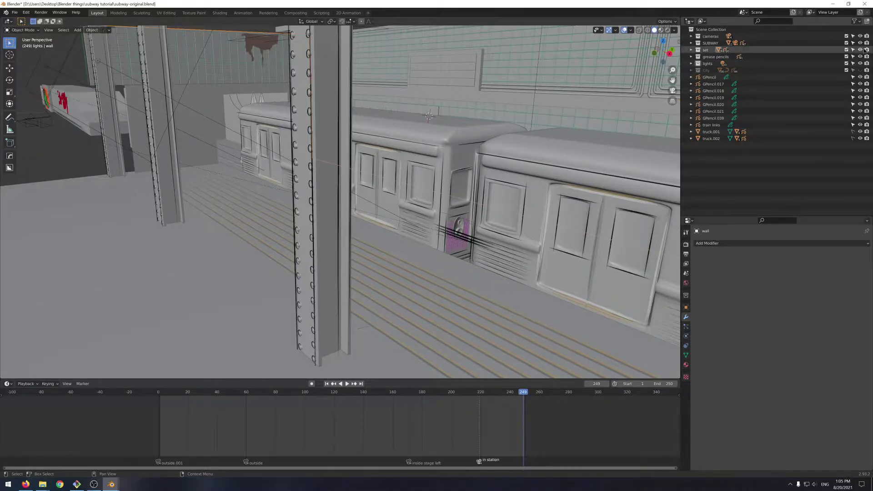
left_click(860, 50)
middle_click_drag(406, 160, 612, 187)
middle_click_drag(447, 183, 568, 153, "shift")
left_click(443, 168)
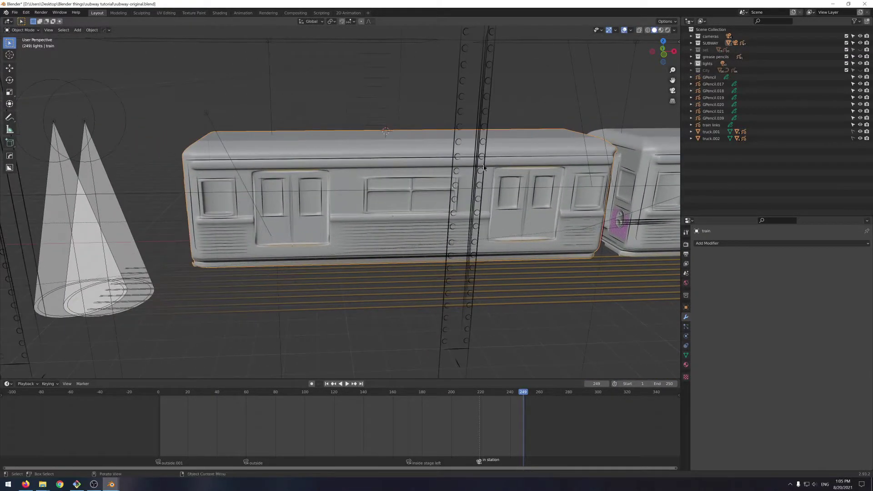
scroll(480, 168, "up", 2)
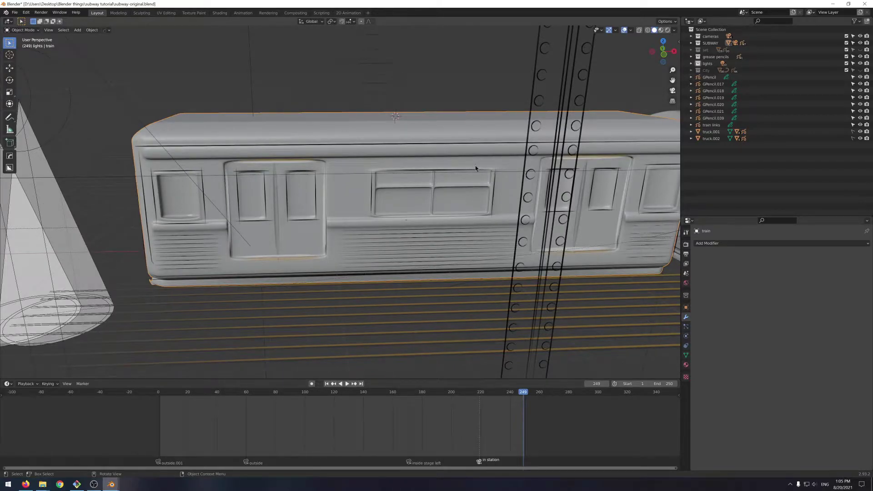
middle_click_drag(476, 165, 467, 220)
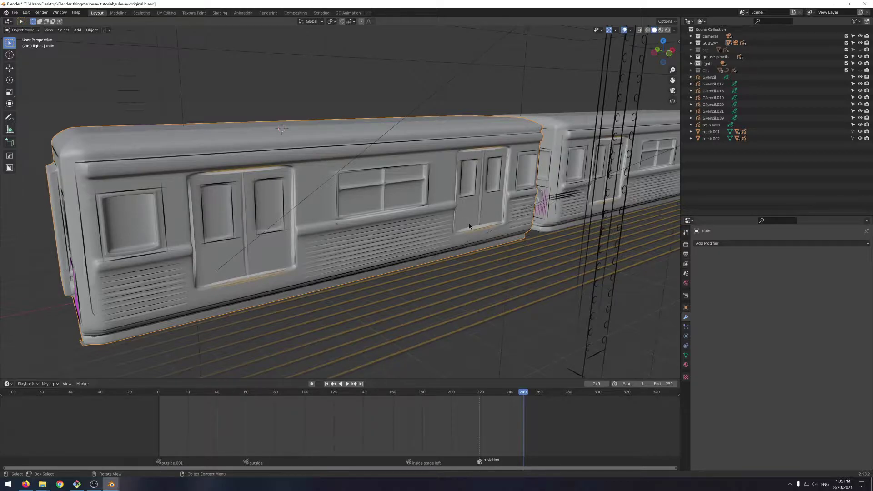
scroll(470, 226, "down", 1)
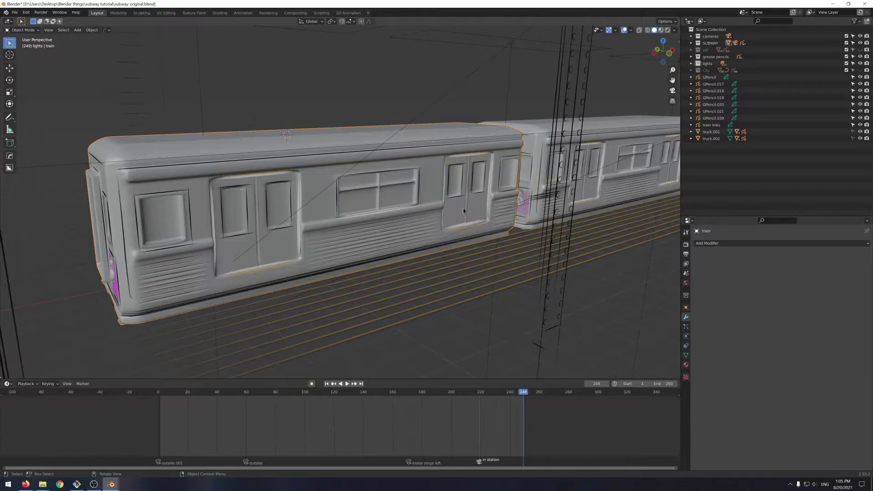
Step: Examine the front train car's mesh topology in Edit Mode, including the doors, windows and lower side panels
left_click(429, 150)
left_click(428, 138)
key("Tab")
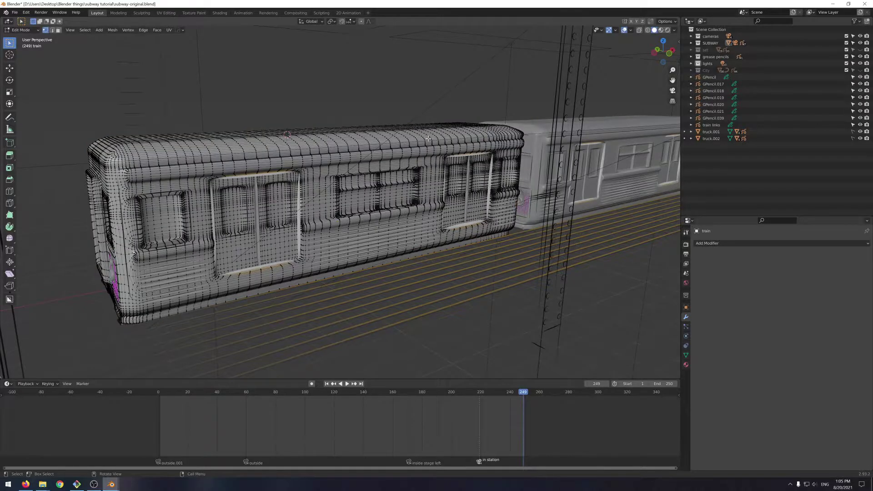
middle_click_drag(334, 276, 415, 259)
scroll(417, 248, "up", 1)
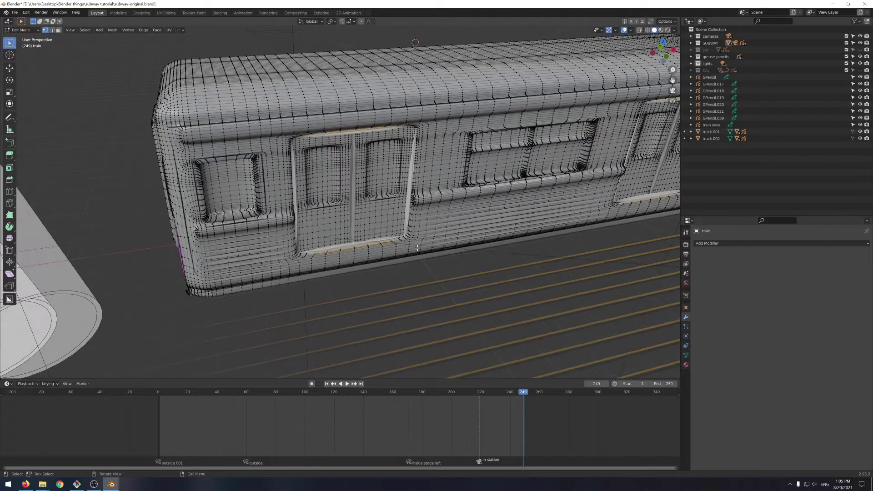
middle_click_drag(556, 237, 419, 277)
scroll(428, 283, "up", 1)
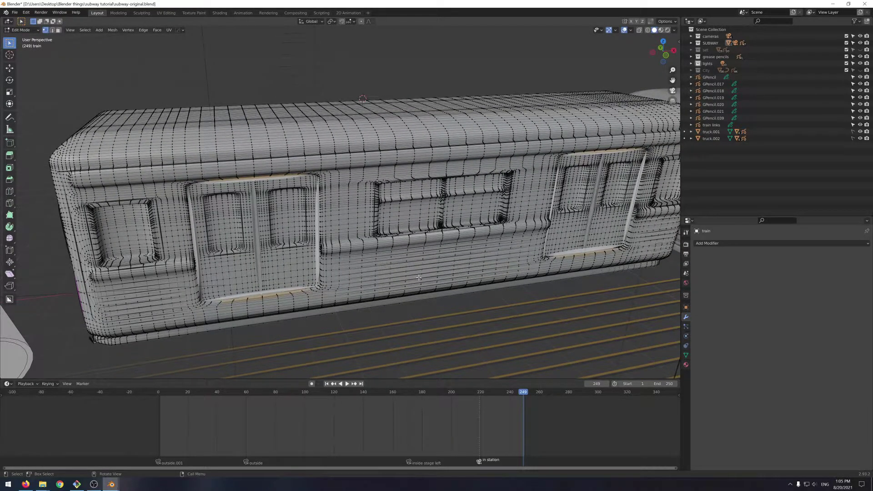
key("Tab")
key("Tab")
scroll(418, 277, "up", 4)
middle_click_drag(388, 280, 381, 198, "shift")
middle_click_drag(400, 256, 423, 248)
scroll(404, 238, "down", 4)
key("Tab")
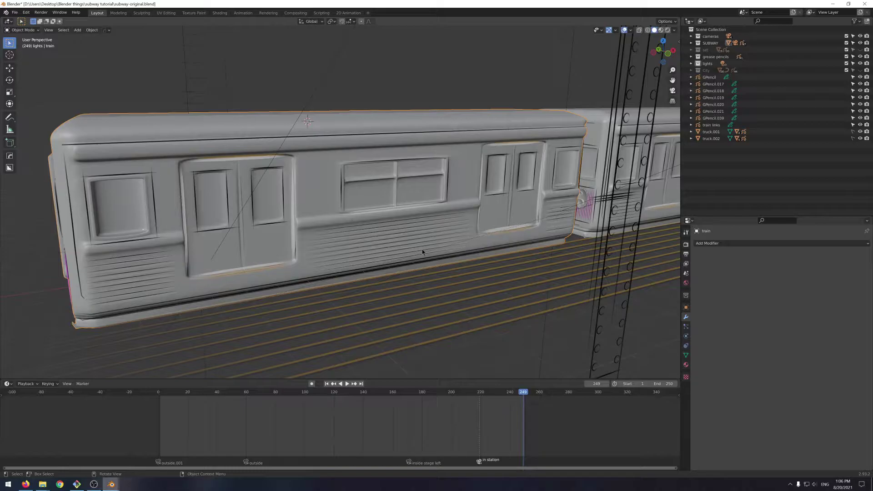
Step: Add a Decimate modifier to the front train car and return it to Object Mode
middle_click_drag(430, 218, 430, 217)
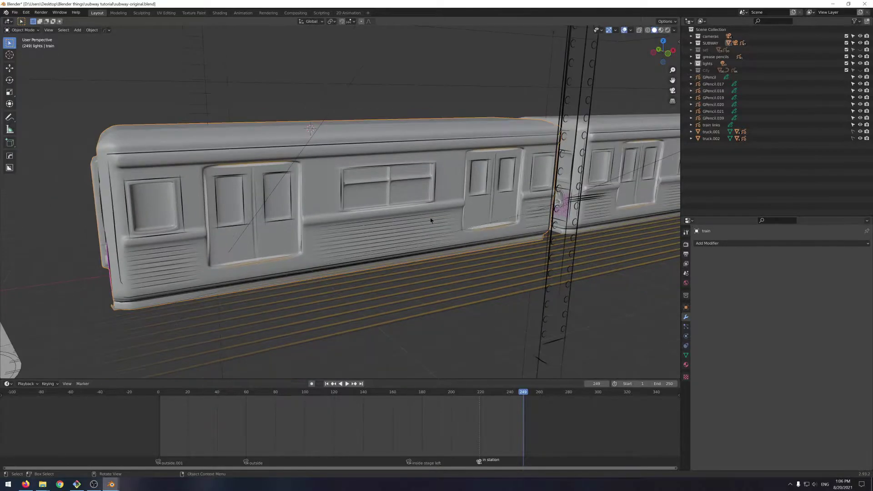
left_click(430, 218)
left_click(445, 162)
key("Tab")
middle_click_drag(445, 162, 452, 166)
left_click(721, 242)
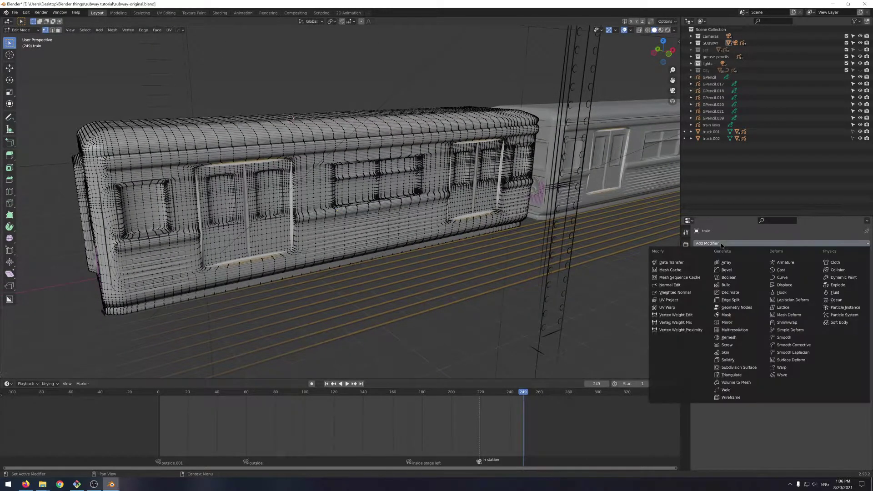
left_click(730, 292)
key("Tab")
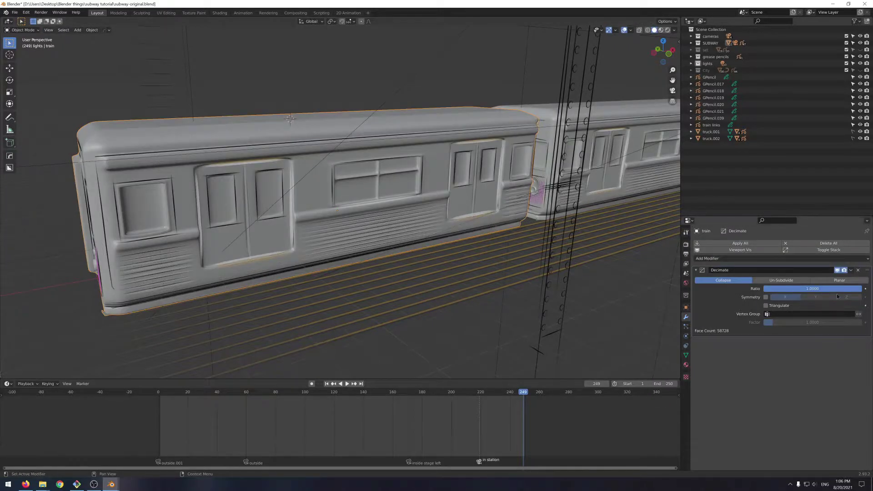
Step: Set the train's Decimate modifier to Un-Subdivide with 4 iterations and check the mesh in Edit Mode
left_click(778, 281)
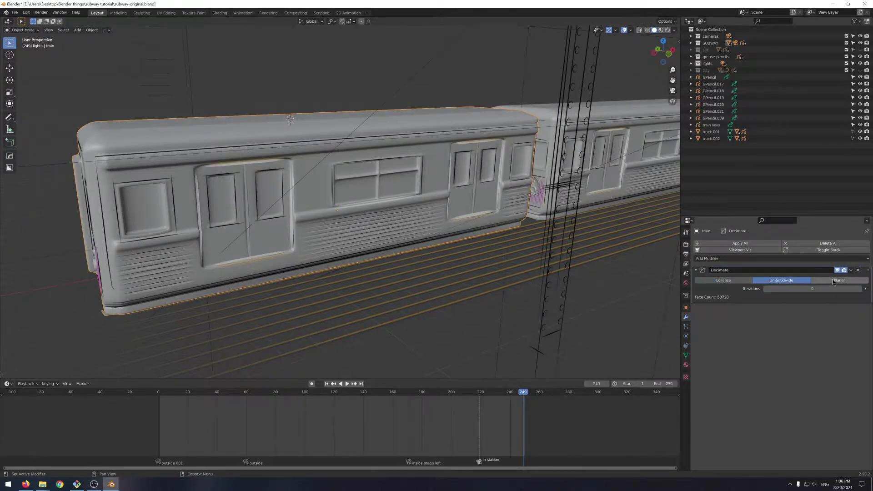
left_click(859, 289)
left_click(859, 288)
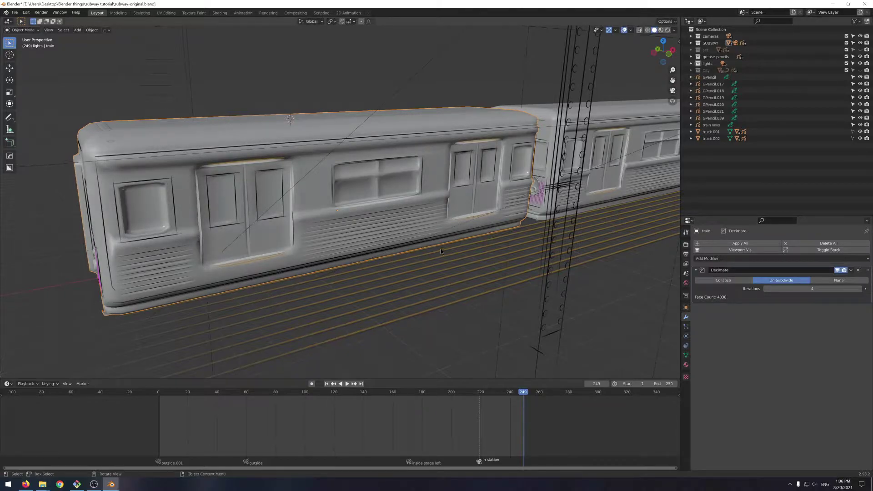
key("Tab")
key("Tab")
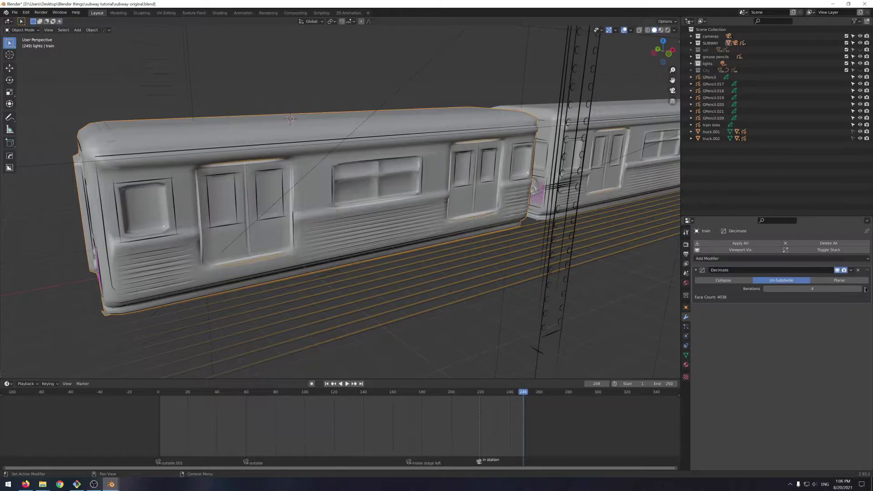
Step: Raise the Un-Subdivide iterations of the train's Decimate modifier to 8 and compare Edit and Object Mode
left_click(859, 289)
left_click(860, 289)
left_click(859, 289)
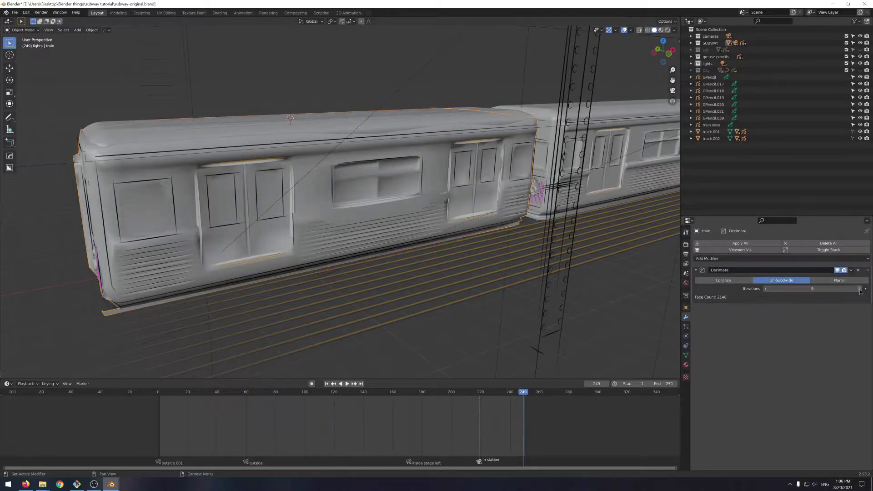
left_click(859, 289)
key("Tab")
key("Tab")
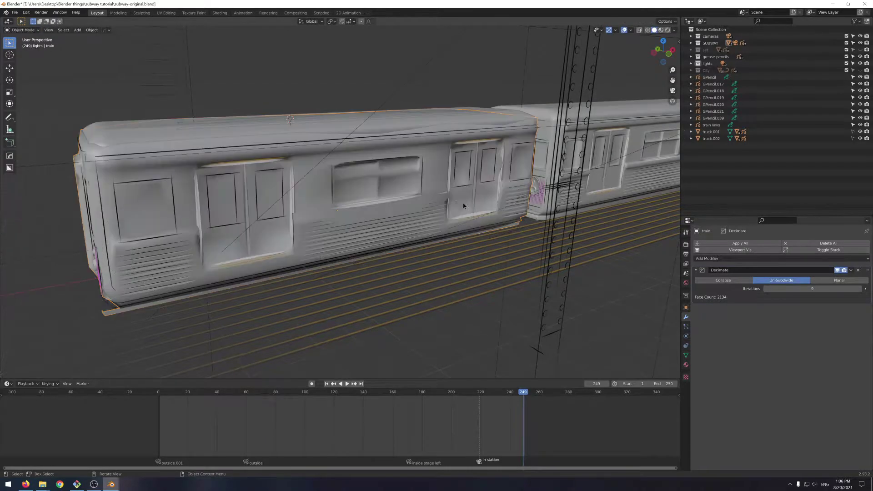
Step: Apply the Decimate modifier to the front train car
middle_click_drag(450, 203, 525, 199)
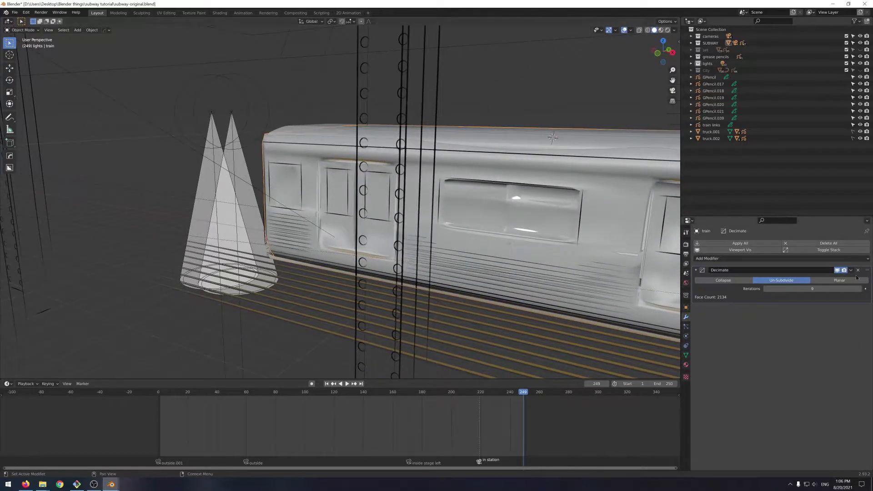
left_click(851, 270)
left_click(817, 278)
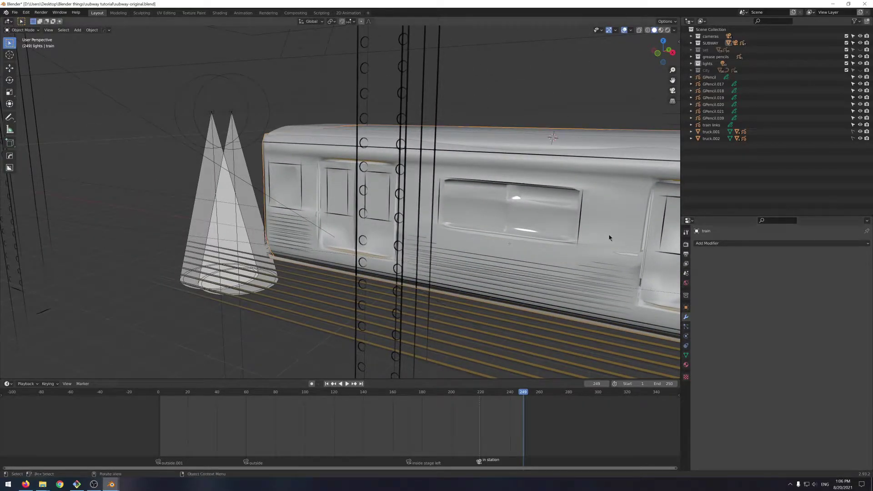
scroll(491, 248, "down", 3)
middle_click_drag(491, 248, 380, 177)
scroll(380, 176, "up", 3)
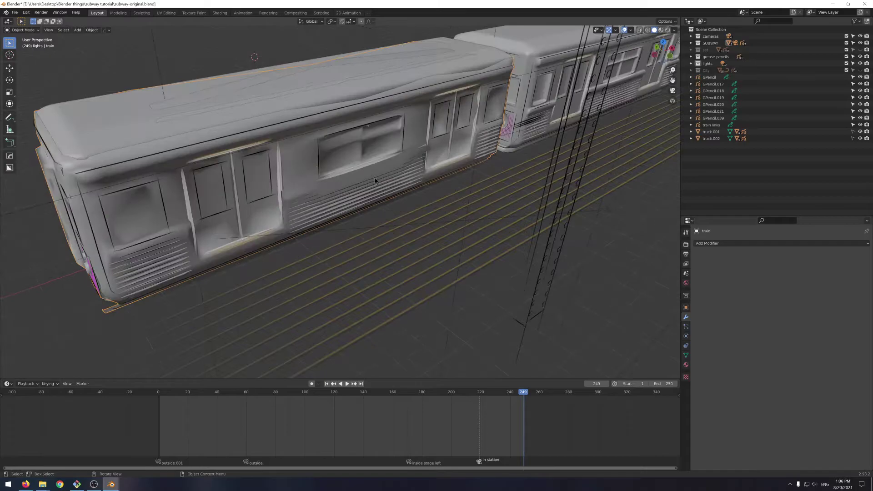
Step: Examine the decimated train's topology in Edit Mode around the doors, windows and roof
left_click(372, 173)
left_click(292, 155)
key("Tab")
middle_click_drag(342, 168, 322, 152)
scroll(322, 152, "up", 3)
scroll(323, 152, "down", 3)
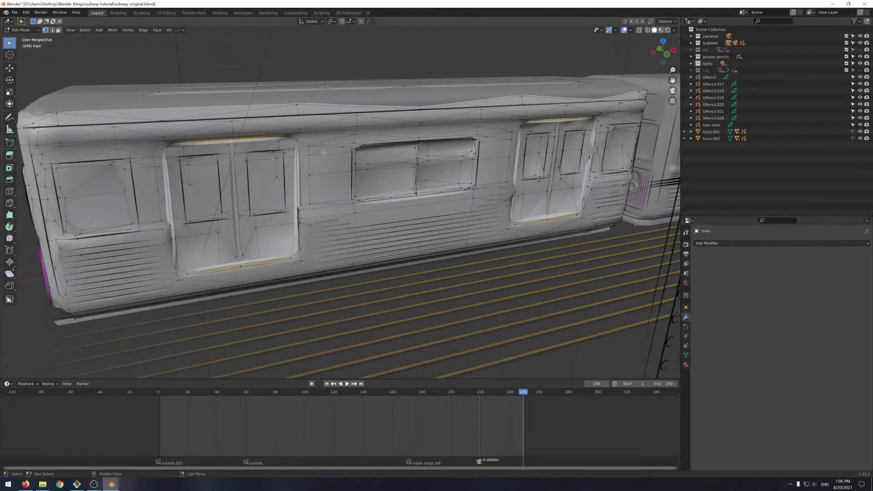
middle_click_drag(436, 159, 349, 173)
key("Tab")
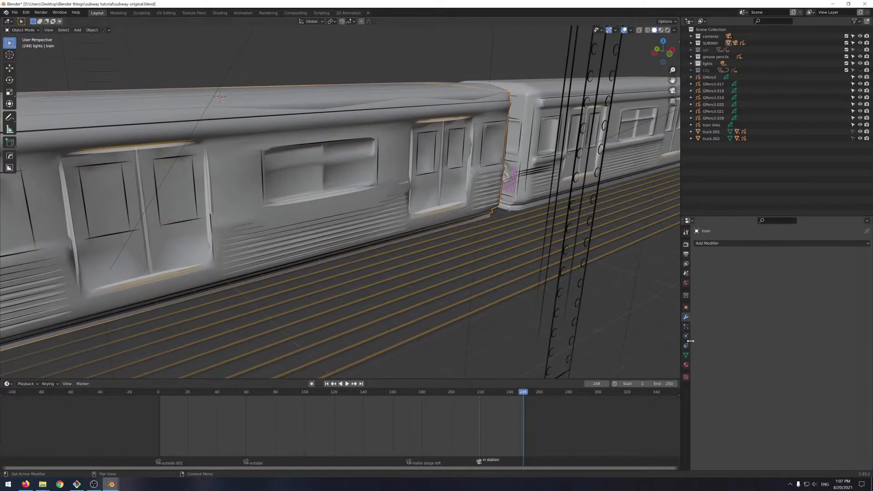
Step: Enable Auto Smooth in the train mesh's normals and set its angle to about 116°
left_click(686, 355)
scroll(749, 366, "down", 1)
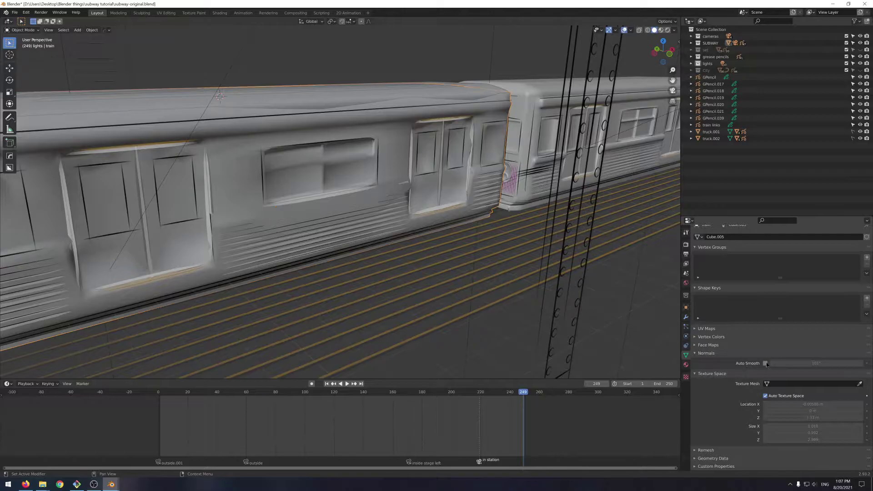
left_click(766, 363)
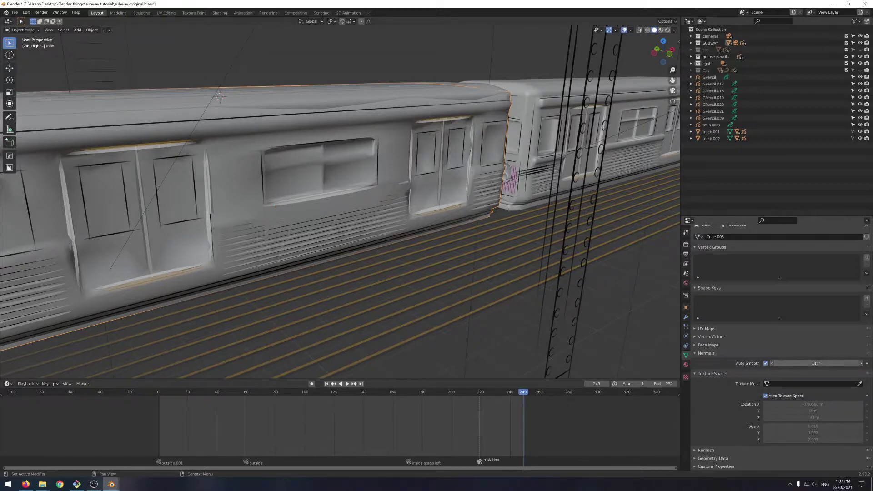
left_click_drag(818, 363, 809, 363)
scroll(426, 224, "down", 3)
scroll(421, 222, "up", 1)
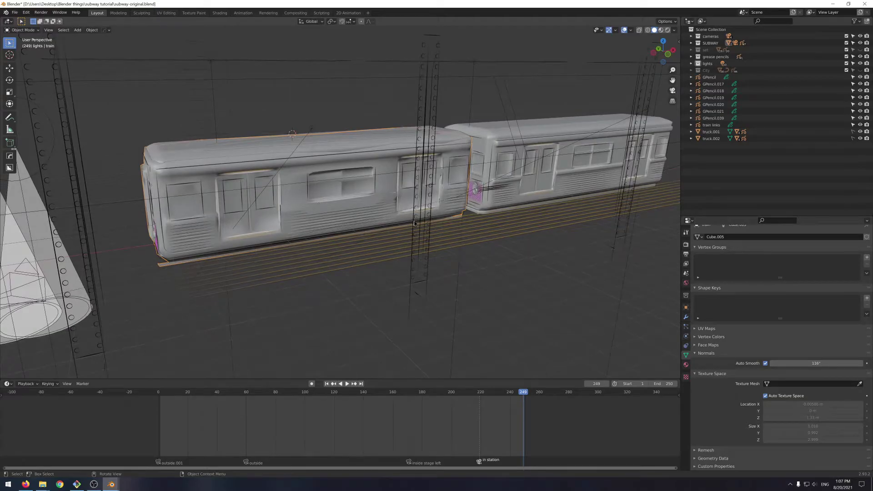
Step: Undo the Auto Smooth changes and the application of the Decimate modifier on the train
middle_click_drag(242, 237, 363, 261)
scroll(312, 244, "up", 4)
scroll(312, 247, "down", 5)
left_click(401, 259)
key("ctrl+z")
key("ctrl+z")
key("ctrl+z")
key("ctrl+z")
key("ctrl+z")
key("ctrl+z")
key("ctrl+shift+z")
Step: Compare the train's original mesh in Edit Mode with its decimated shape in Object Mode
key("Tab")
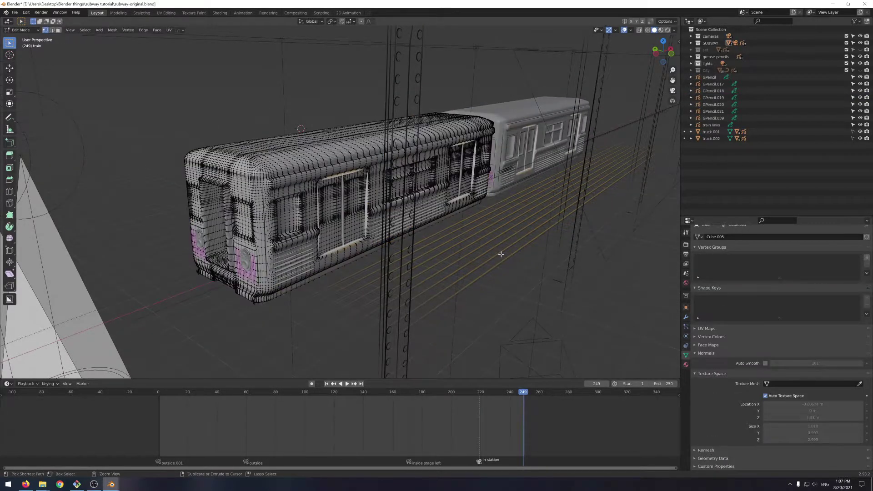
key("Tab")
key("Tab")
key("Tab")
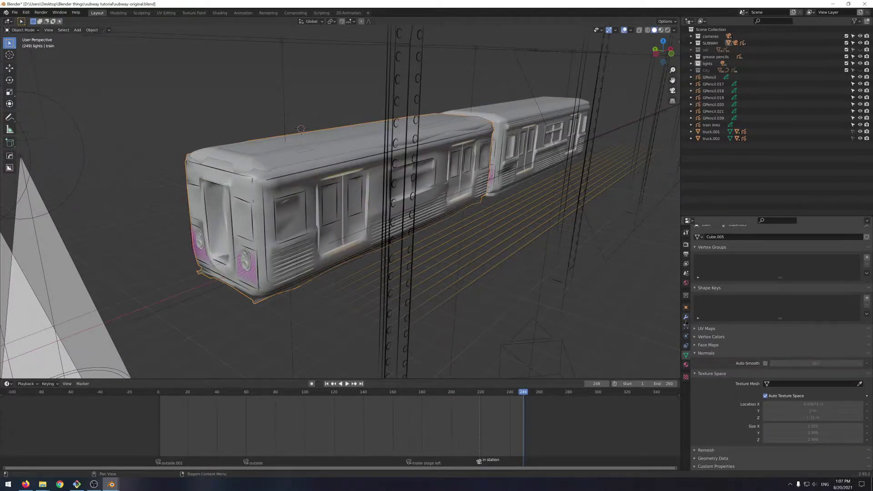
Step: Delete the Decimate modifier from the front train car
left_click(685, 317)
left_click(858, 270)
scroll(498, 267, "down", 3)
middle_click_drag(495, 267, 465, 266)
scroll(466, 265, "up", 3)
left_click(463, 244)
left_click(413, 176)
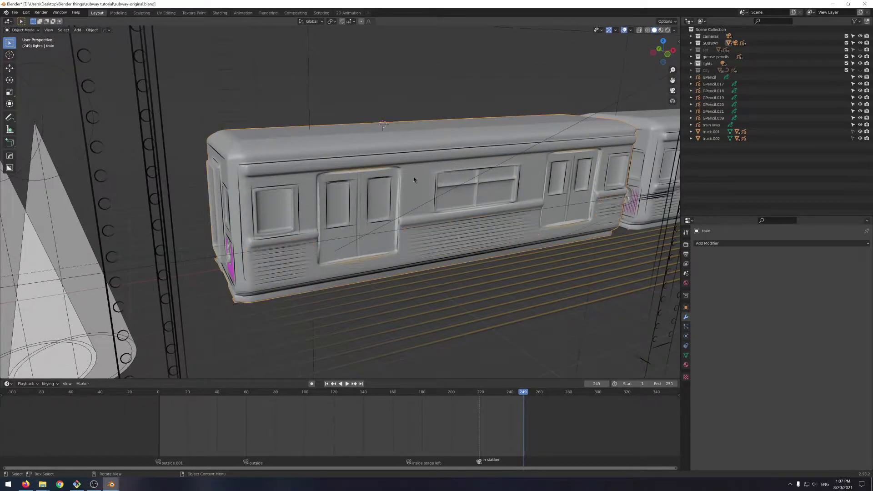
Step: Inspect the full-detail train mesh in Edit Mode, then return it to Object Mode
key("Tab")
middle_click_drag(411, 188, 322, 202)
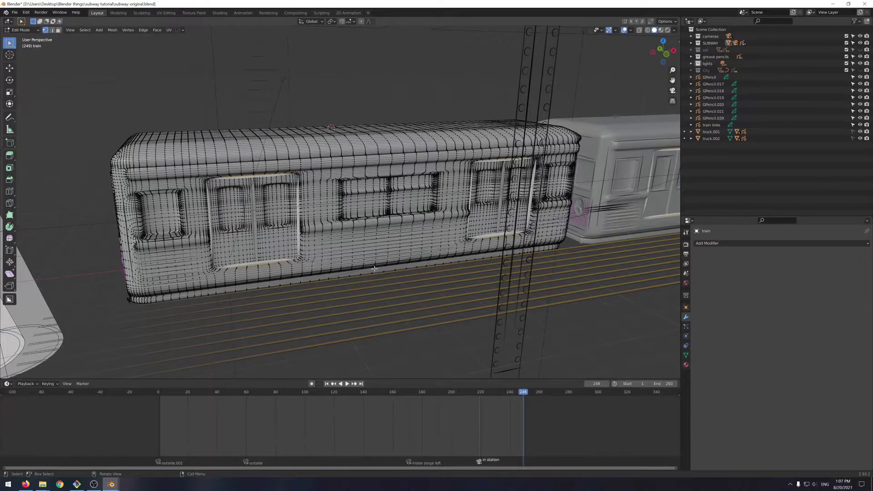
scroll(330, 204, "down", 3)
scroll(330, 204, "up", 3)
key("Tab")
Step: Switch the viewport to Rendered shading with the front train car's side in view
mouse_move(290, 213)
middle_mouse_down()
mouse_move(360, 202)
mouse_move(344, 231)
mouse_move(367, 235)
mouse_move(324, 236)
mouse_move(303, 230)
mouse_move(394, 209)
middle_mouse_up()
scroll(377, 207, "down", 2)
scroll(393, 209, "up", 2)
key("z")
left_click(391, 173)
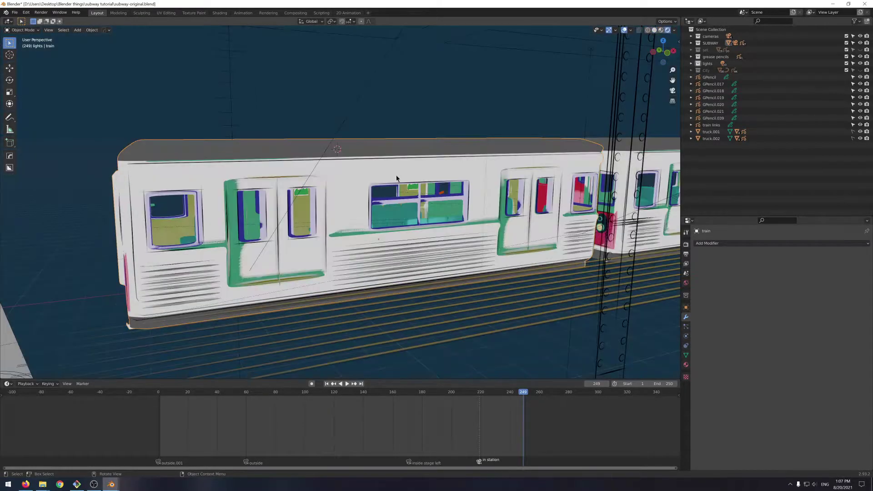
Step: Go inside the train car and inspect the chairs object's mesh in Edit Mode
scroll(424, 207, "up", 8)
middle_click_drag(424, 206, 498, 212)
middle_click_drag(405, 224, 484, 228, "shift")
left_click(394, 325)
key("Tab")
middle_click_drag(395, 334, 445, 296)
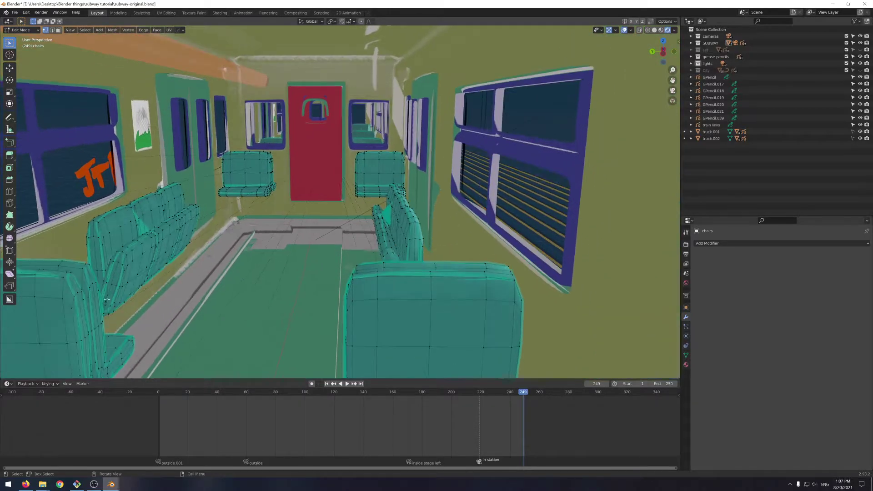
key("Tab")
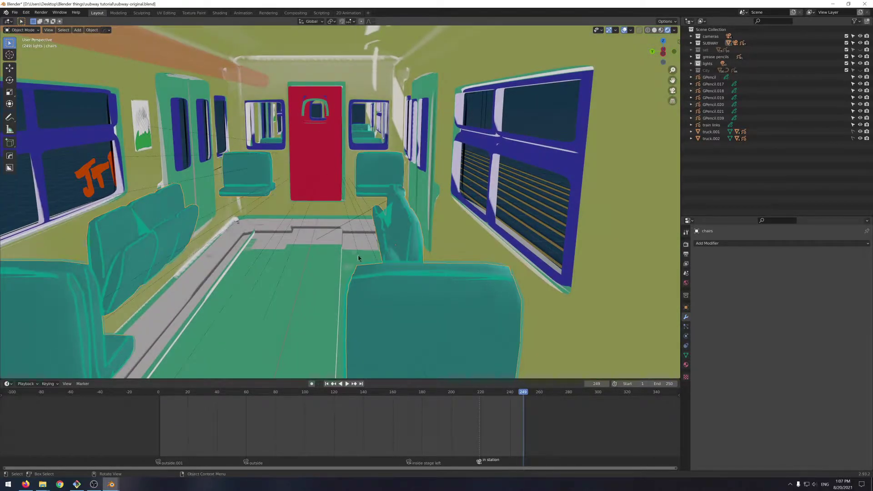
Step: Examine the car's interior walls, windows and doors, selecting the separate train shells from inside and outside
middle_click_drag(358, 258, 374, 262)
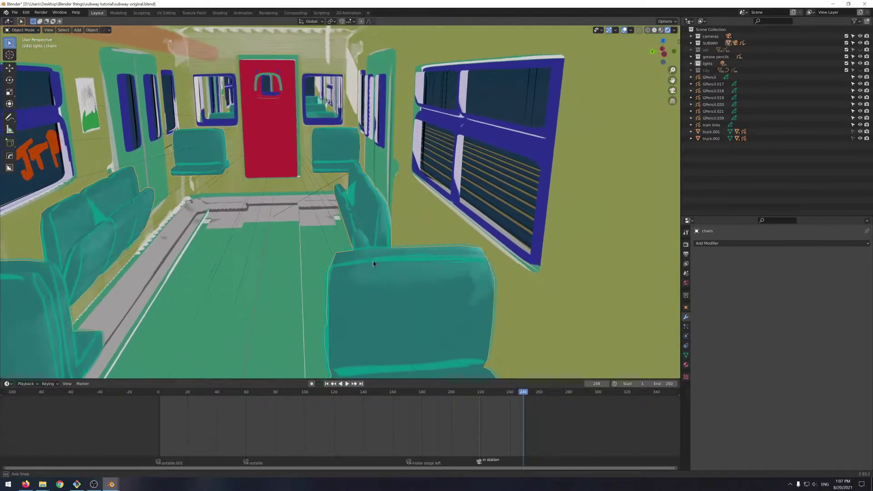
left_click(318, 184)
left_click(313, 182)
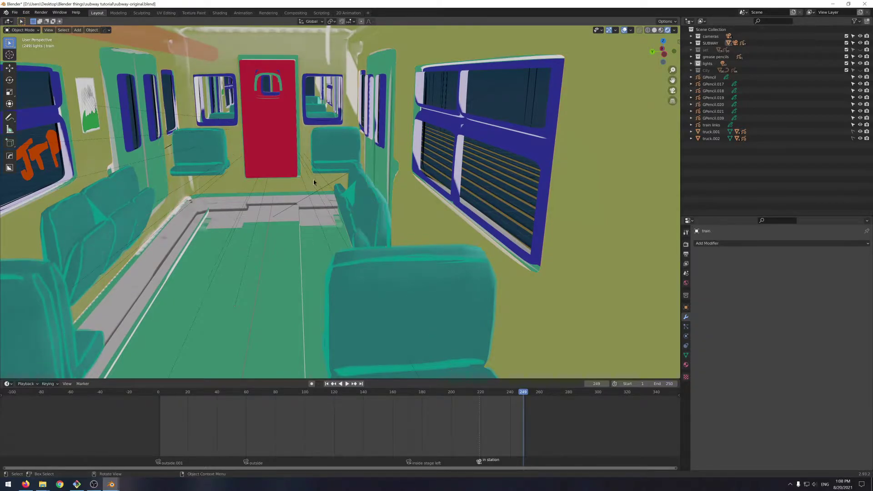
left_click(417, 79)
middle_click_drag(418, 79, 360, 156)
scroll(359, 157, "down", 6)
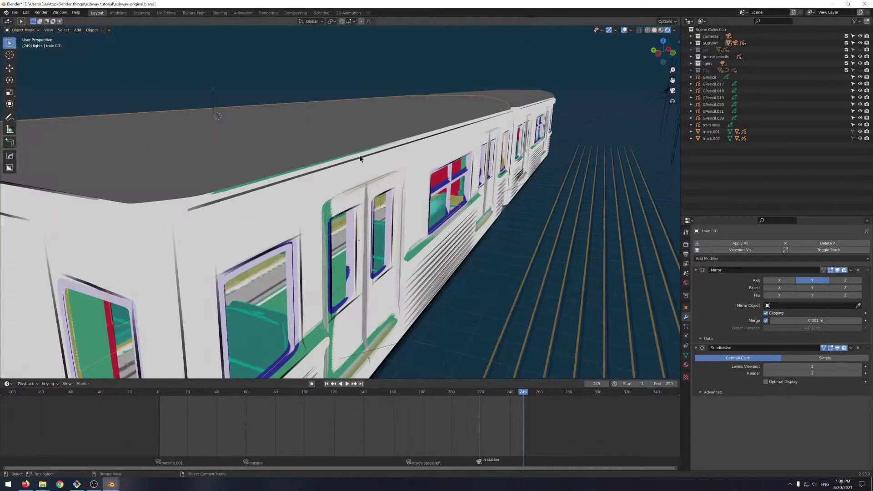
middle_click_drag(465, 227, 646, 245, "shift")
scroll(374, 213, "up", 8)
scroll(514, 261, "up", 3)
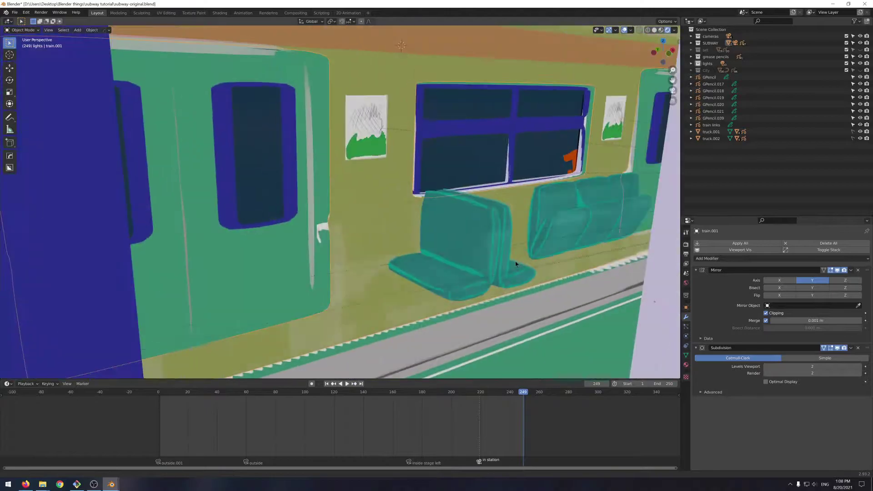
middle_click_drag(515, 261, 560, 270, "shift")
left_click(416, 215)
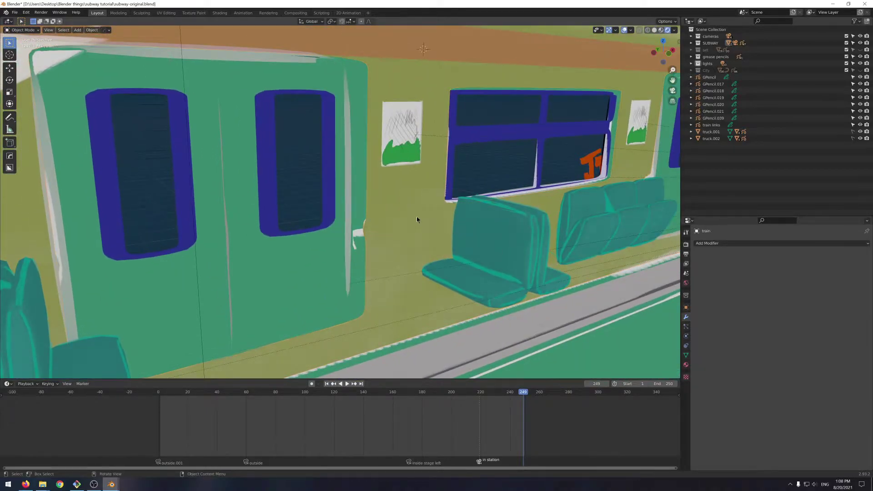
Step: Open the Shading workspace and select train.001 through the window to show the subway interior material nodes
left_click(219, 13)
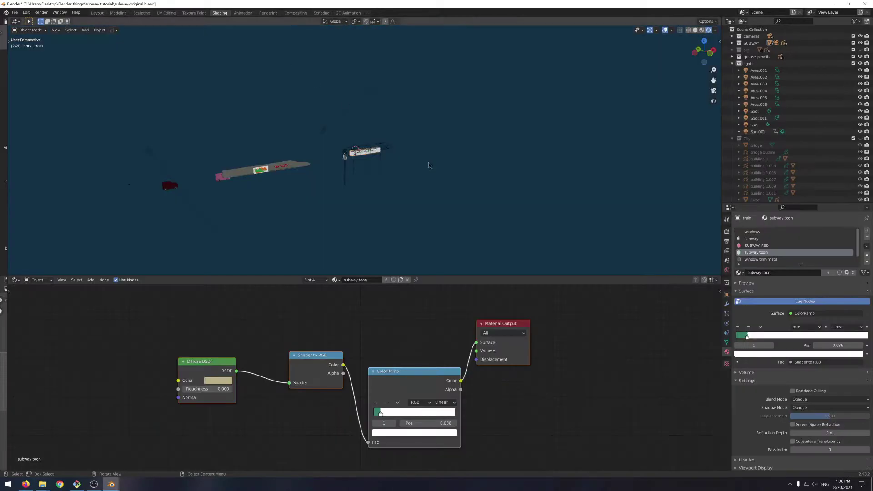
scroll(427, 168, "up", 8)
middle_click_drag(413, 181, 488, 110, "shift")
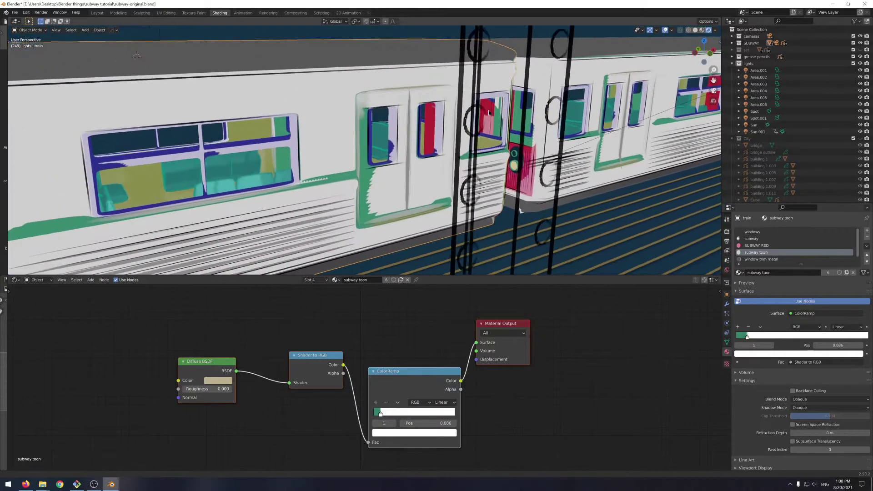
scroll(489, 111, "up", 5)
middle_click_drag(310, 137, 422, 160, "shift")
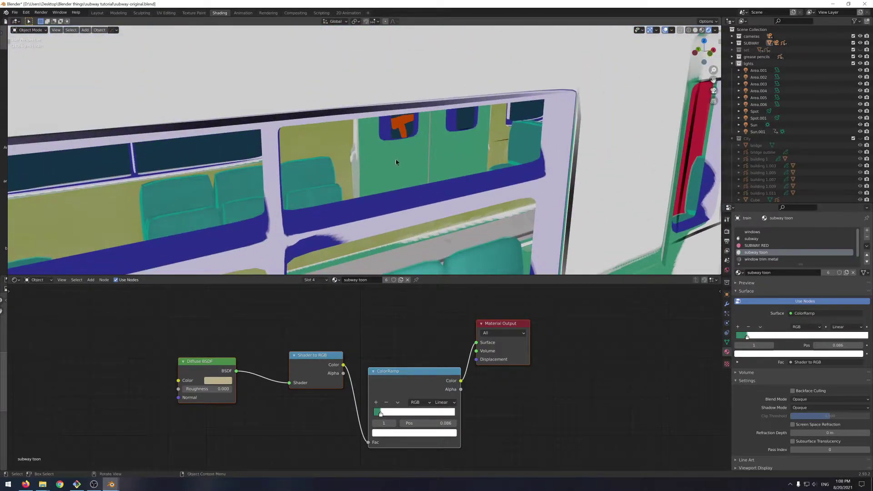
left_click(326, 134)
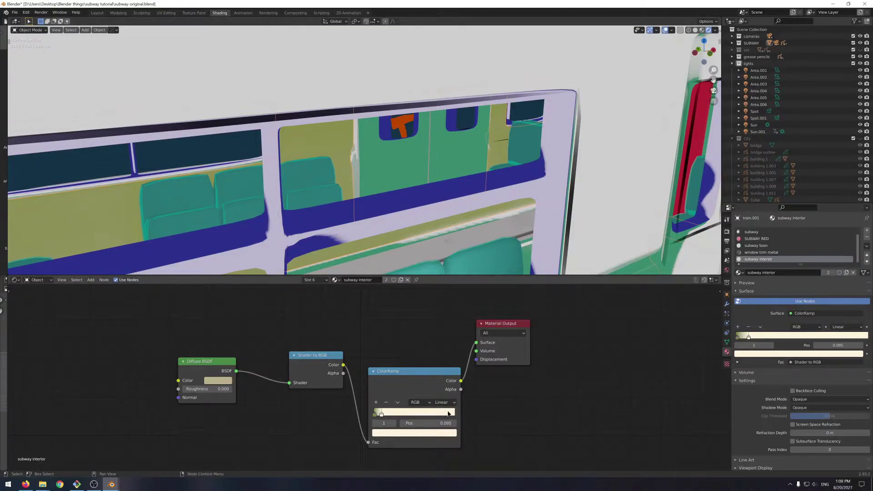
scroll(436, 173, "down", 4)
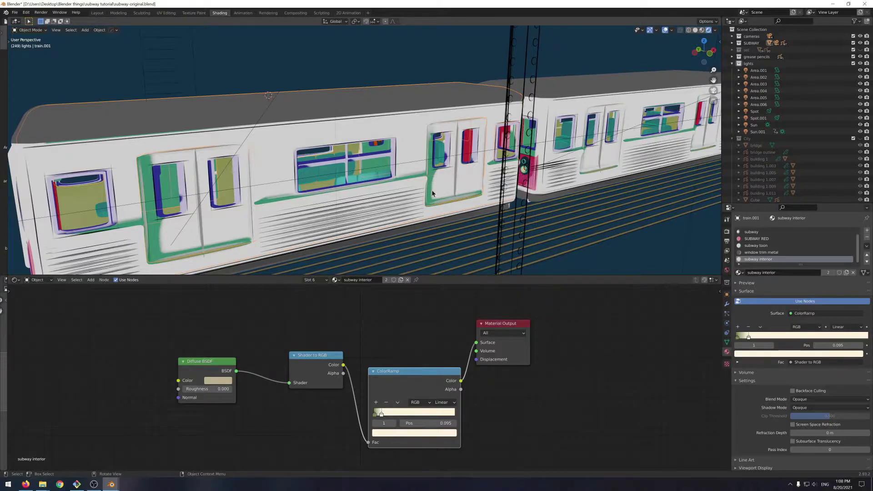
Step: Select the outer train body to show its subway toon material nodes, with both cars in view
left_click_drag(409, 371, 393, 333)
left_click(404, 133)
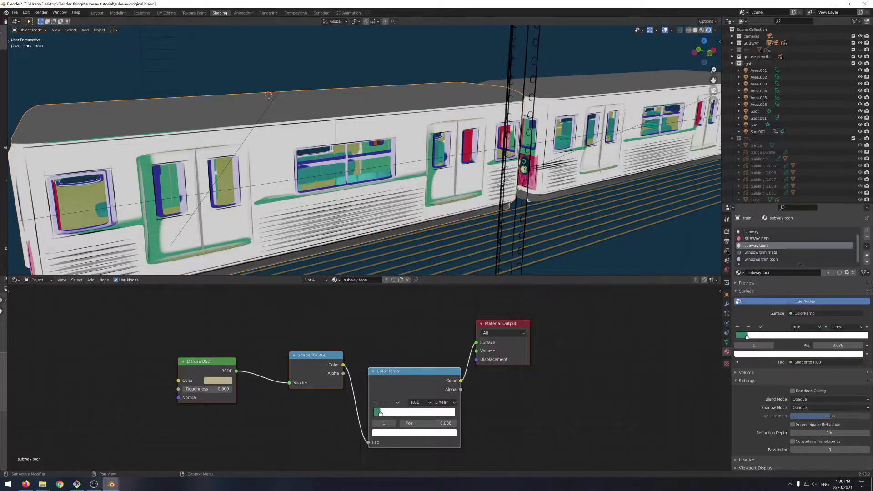
scroll(406, 175, "down", 3)
middle_click_drag(406, 174, 445, 162)
scroll(392, 174, "up", 2)
scroll(392, 175, "up", 1)
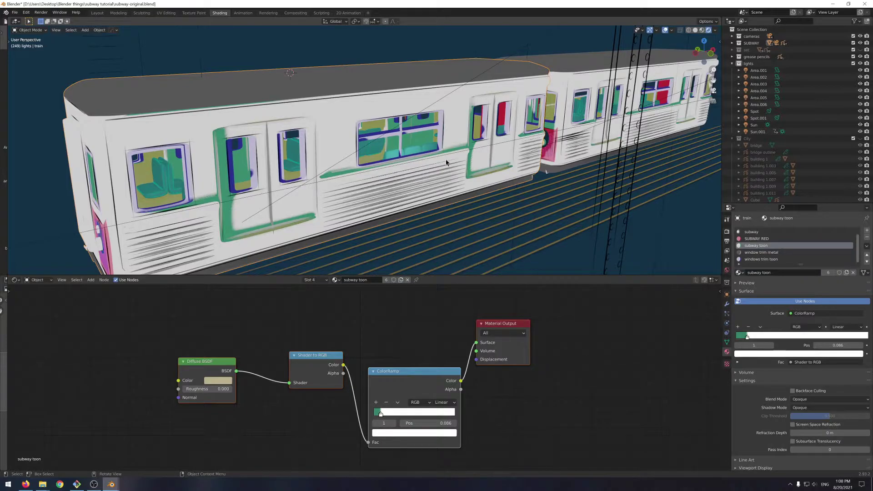
Step: Change the light stop of the subway toon ColorRamp to blue-violet with a hue of 0.667
left_click(380, 414)
left_click(418, 403)
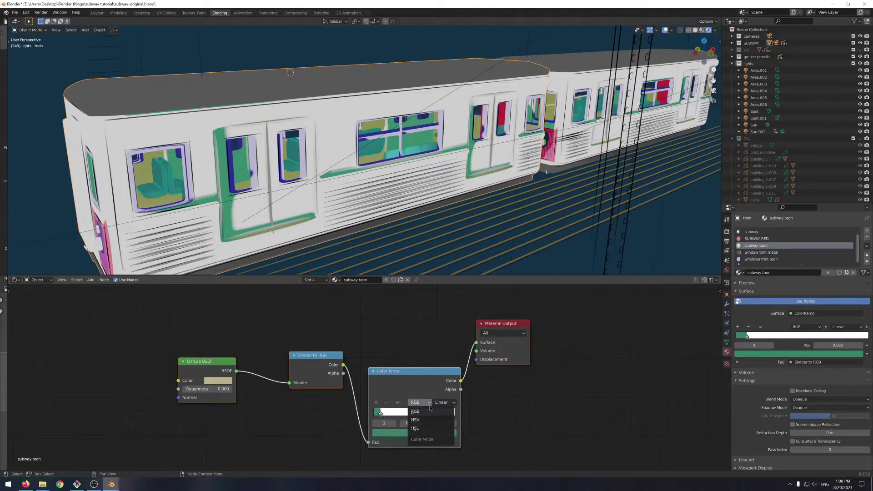
left_click(405, 413)
left_click(402, 413)
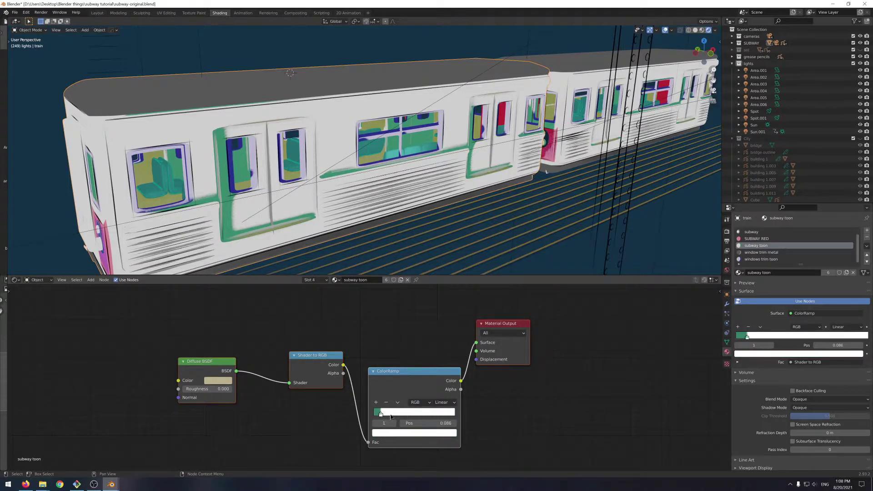
left_click(406, 432)
left_click(421, 339)
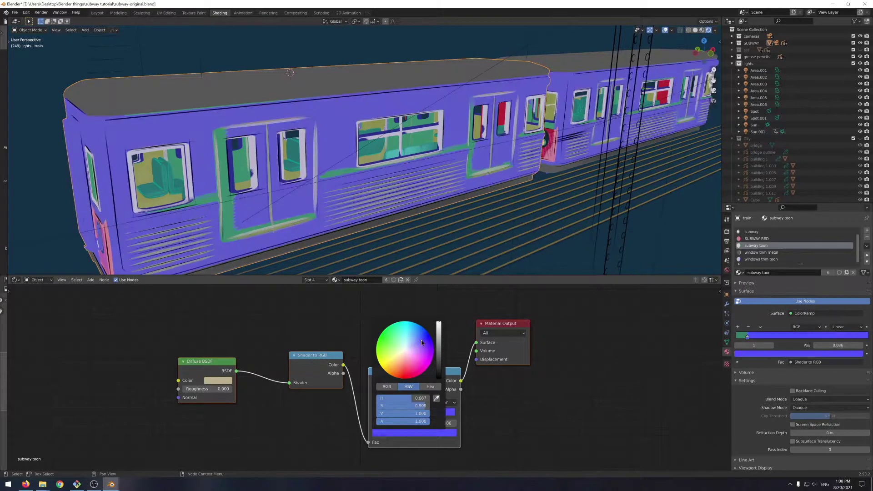
Step: Move the blue ColorRamp stop to position 0.674 and check the shading around the train cars
scroll(422, 161, "up", 3)
scroll(422, 161, "down", 2)
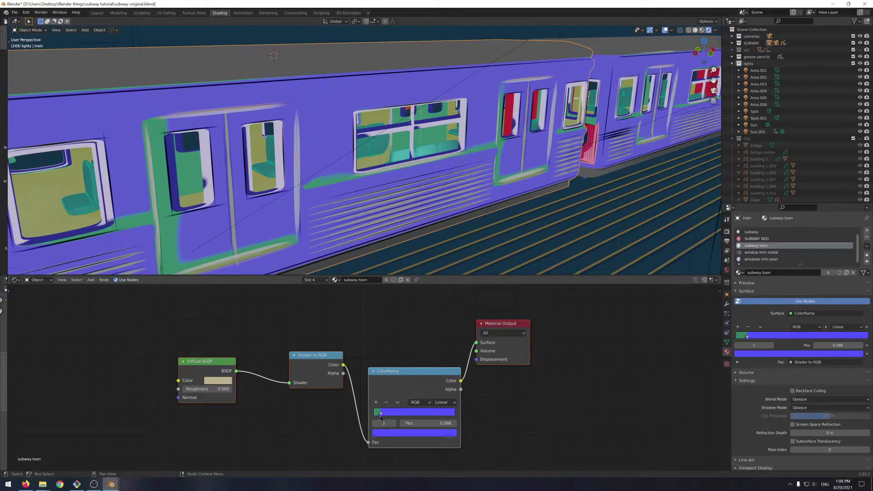
mouse_move(380, 416)
left_mouse_down()
mouse_move(466, 420)
mouse_move(458, 416)
left_mouse_up()
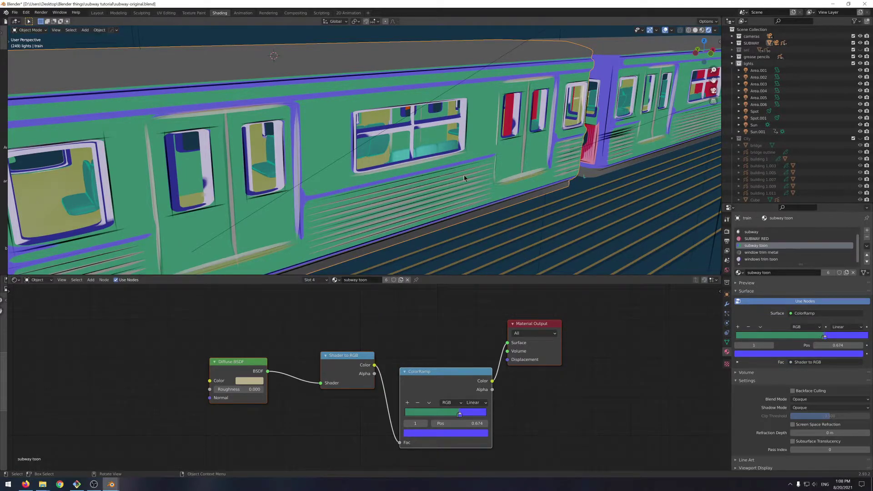
middle_click_drag(464, 176, 355, 179)
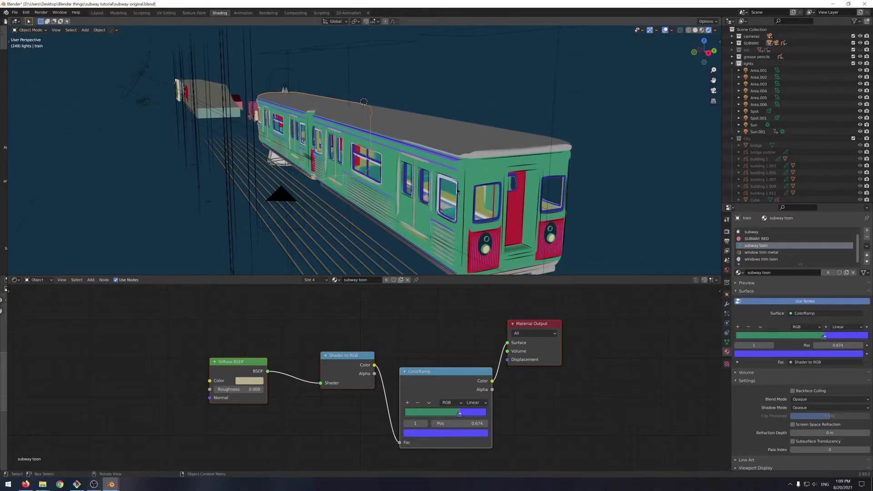
Step: Examine how the green and blue toon shading falls on the ends and both sides of the two train cars
middle_click_drag(456, 188, 472, 196)
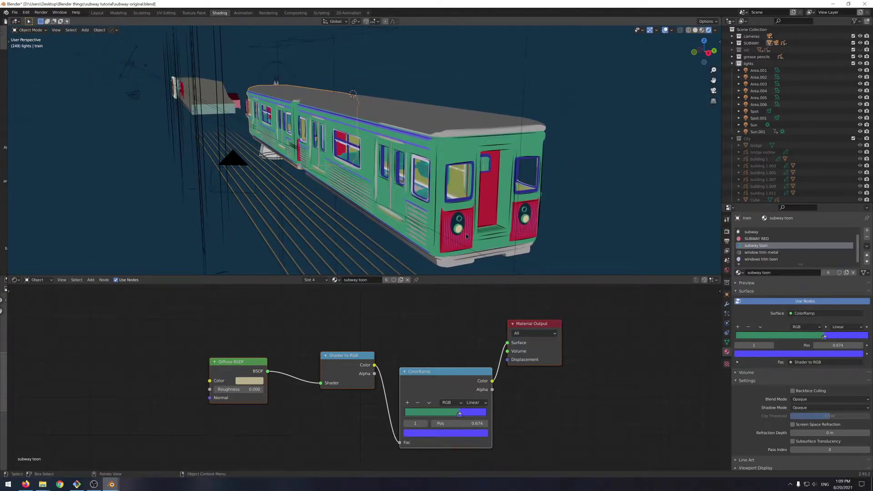
middle_click_drag(375, 162, 458, 179)
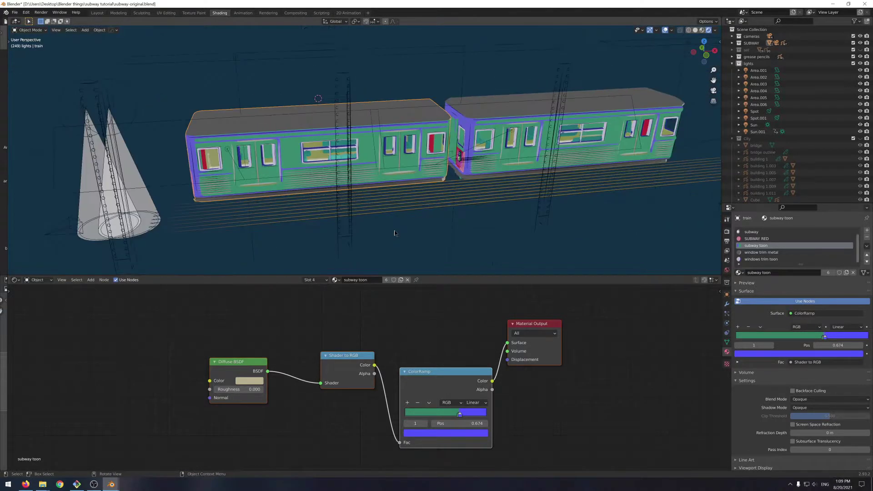
middle_click_drag(394, 230, 402, 234)
middle_click_drag(390, 272, 441, 179)
scroll(441, 177, "up", 5)
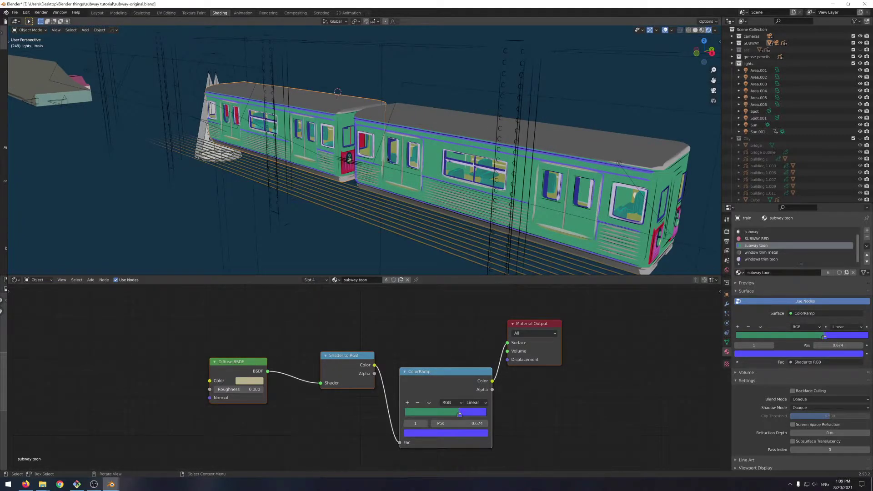
middle_click_drag(387, 158, 460, 163)
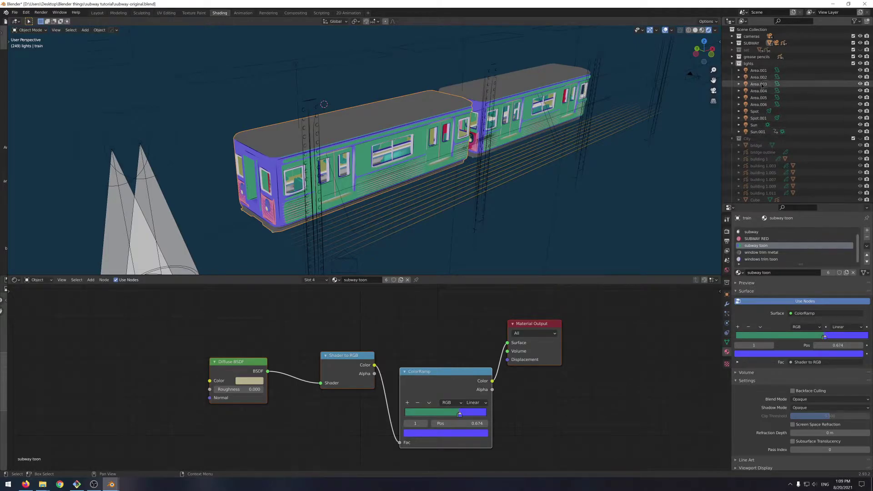
middle_click_drag(517, 167, 507, 156)
scroll(533, 192, "up", 2)
middle_click_drag(531, 193, 446, 208)
scroll(447, 208, "up", 2)
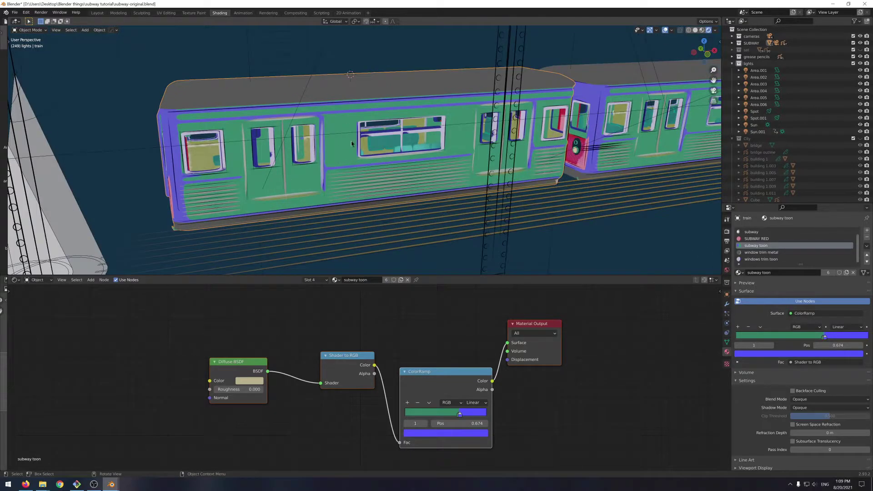
scroll(367, 220, "down", 4)
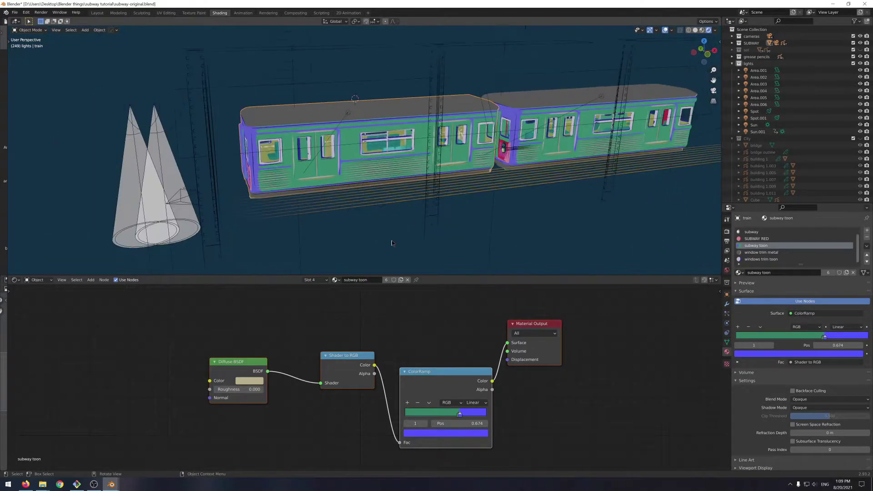
Step: Add a Camera Data node and connect its View Vector output to the Diffuse BSDF Normal input, then check the cars' shading
key("shift+a")
left_click(167, 339)
type("ca")
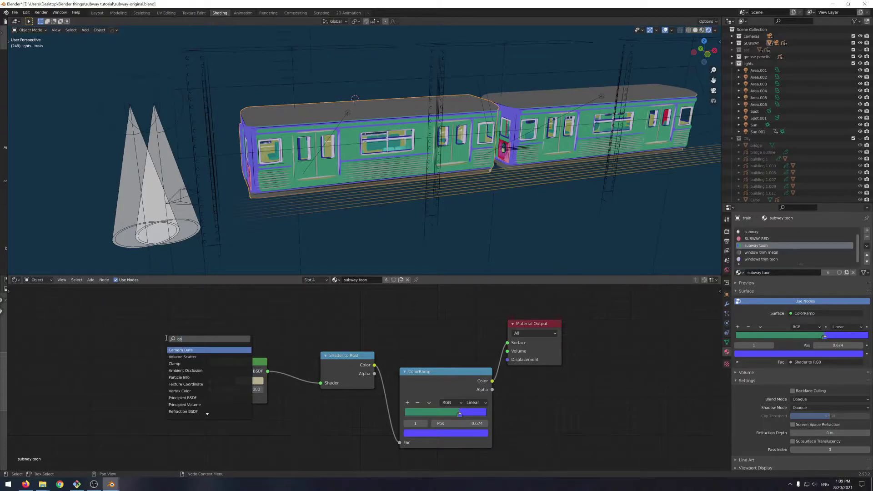
key("Return")
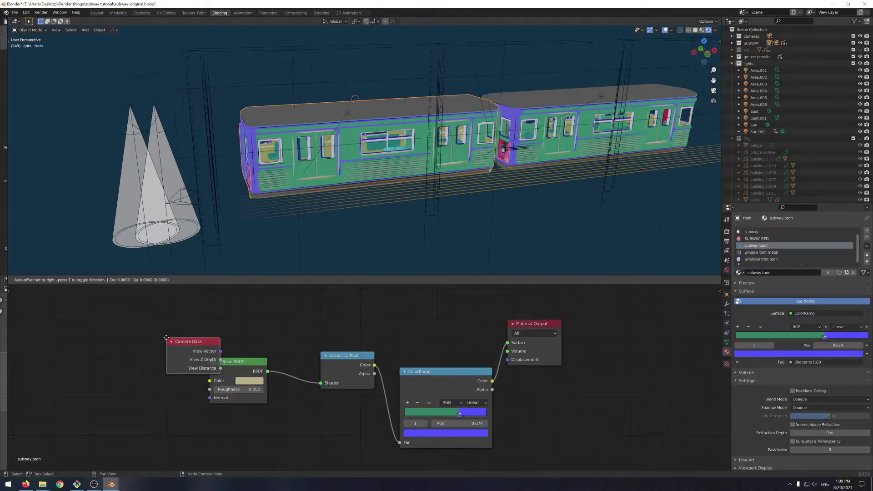
left_click(123, 339)
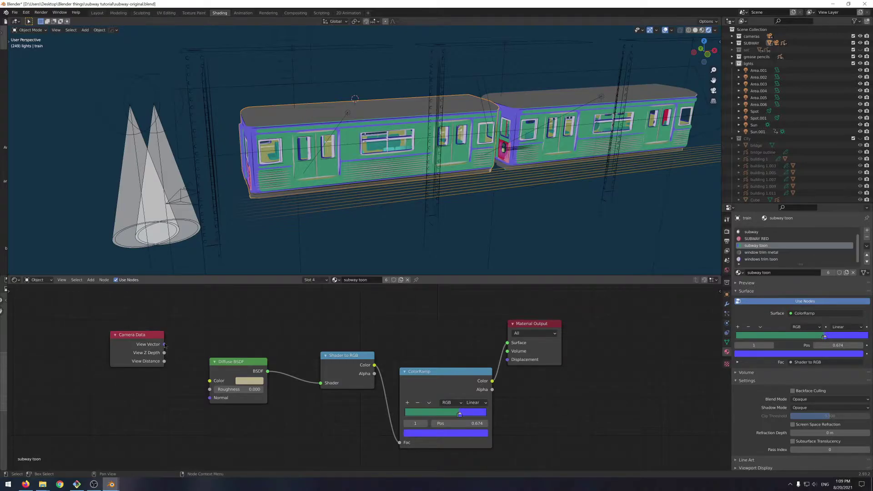
left_click_drag(165, 344, 211, 401)
middle_click_drag(377, 201, 320, 191)
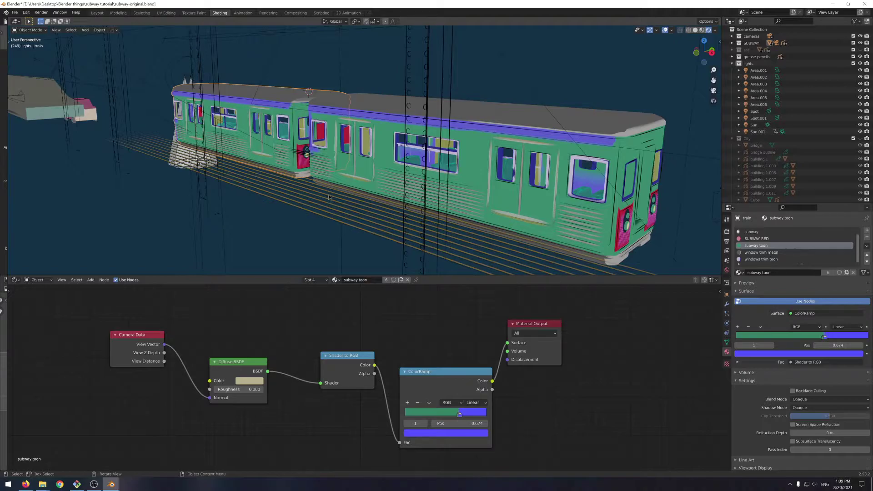
middle_click_drag(328, 191, 269, 211)
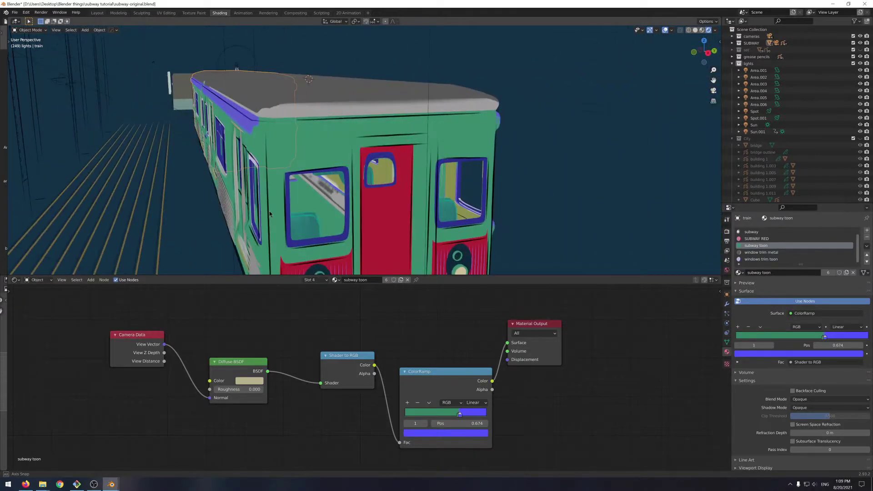
Step: Move the blue ColorRamp stop to position 0.168, past the green stop, and view the reversed shading on both cars
left_click_drag(459, 418, 387, 413)
left_click(428, 416)
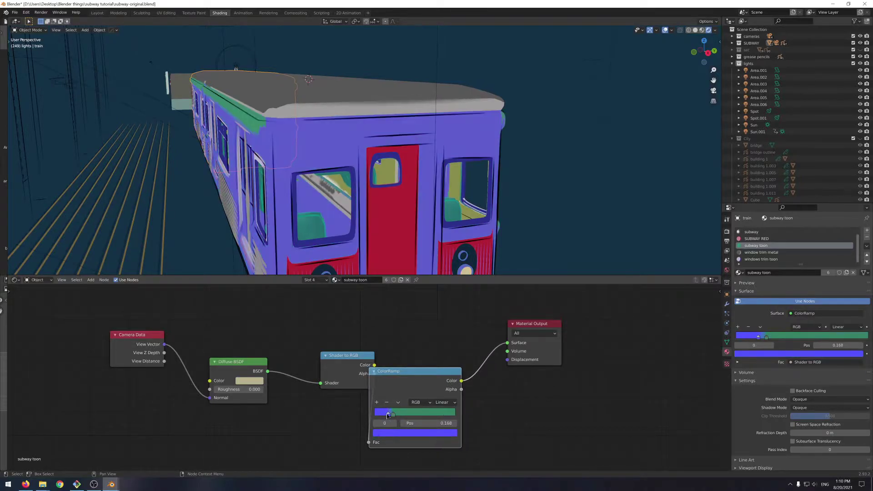
middle_click_drag(383, 146, 469, 153)
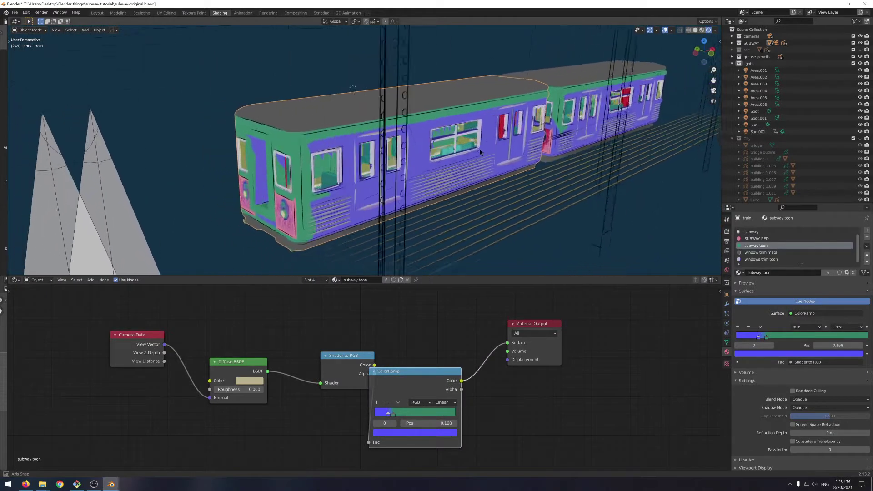
middle_click_drag(481, 151, 498, 153)
Step: Disconnect the View Vector from the Diffuse BSDF Normal input and inspect the shading on the cars
left_click_drag(209, 397, 193, 405)
middle_click_drag(498, 207, 464, 197)
middle_click_drag(345, 145, 387, 157)
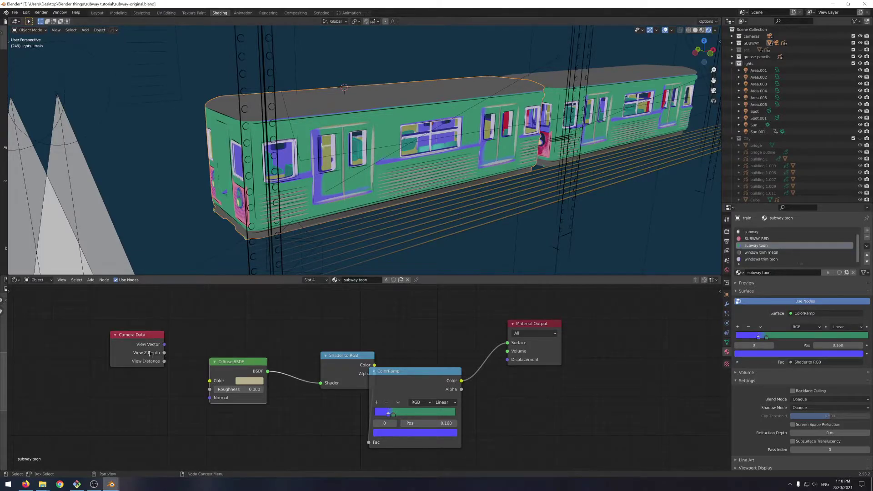
Step: Reconnect the Camera Data View Vector to the Diffuse BSDF Normal input and view the train from its other side
left_click_drag(164, 344, 210, 398)
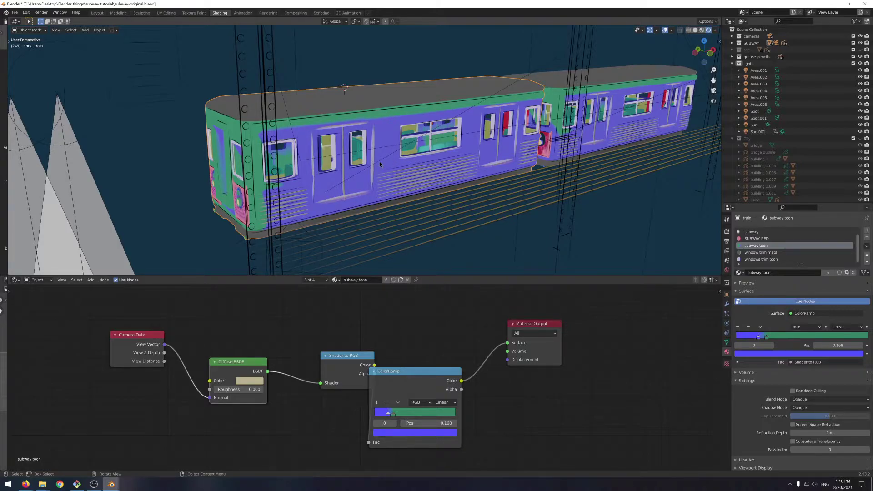
middle_click_drag(556, 157, 424, 183)
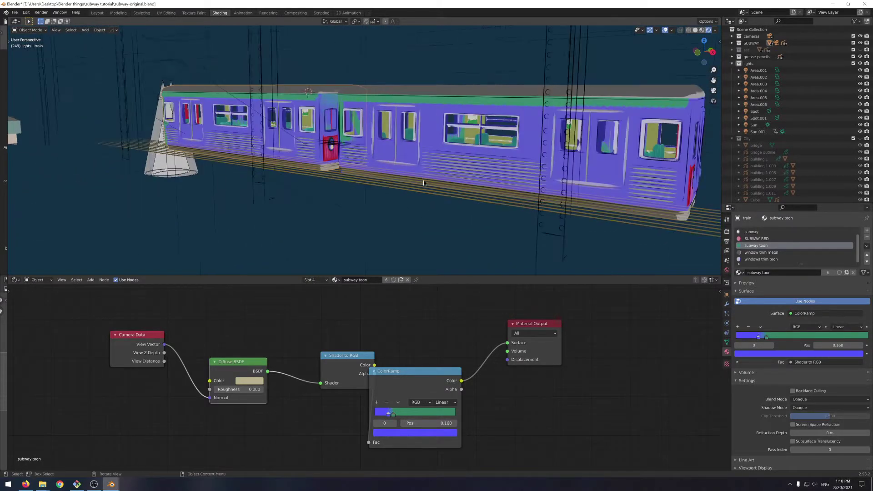
scroll(423, 182, "up", 2)
Step: Remove the link between the Camera Data View Vector and the Diffuse BSDF Normal input again
left_click_drag(206, 398, 181, 405)
scroll(322, 169, "up", 3)
scroll(324, 168, "down", 2)
middle_click_drag(329, 168, 389, 210)
Step: Select the yellow platform pattern lines, then the sides.002 line drawing around the doors and windows to inspect them
left_click(404, 216)
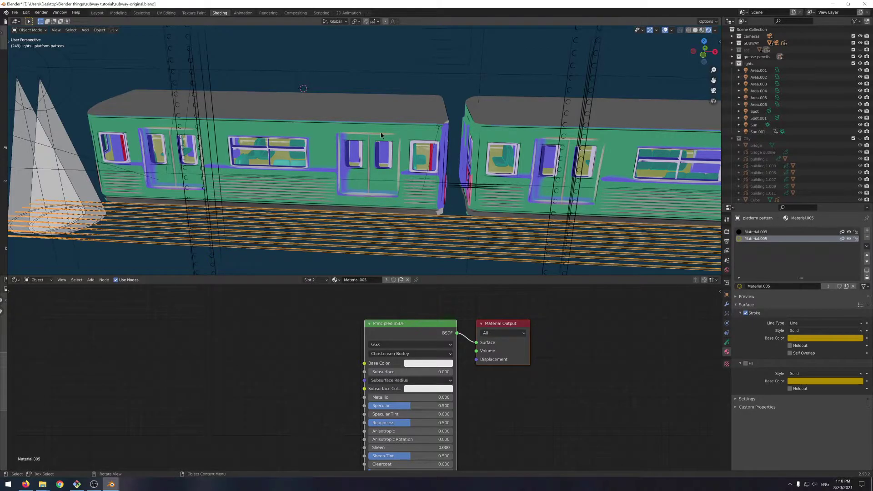
scroll(388, 102, "down", 4)
scroll(389, 100, "up", 3)
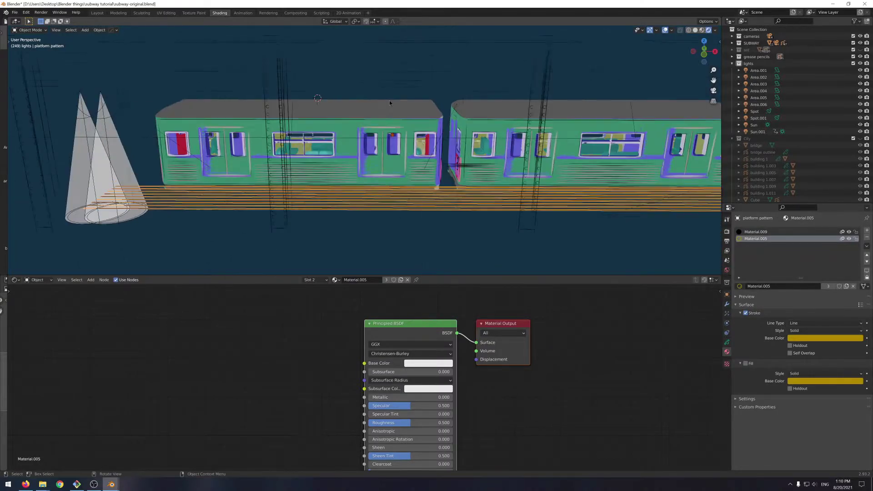
scroll(389, 100, "up", 1)
middle_click_drag(389, 106, 396, 105)
scroll(396, 104, "up", 3)
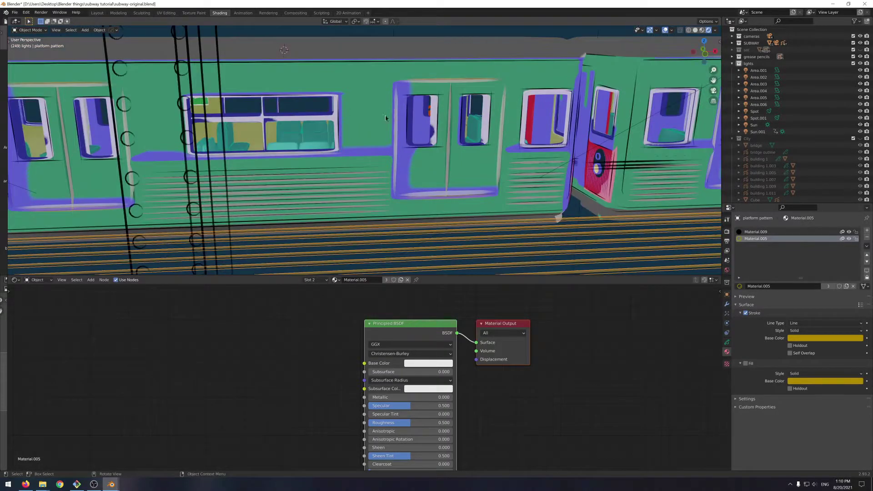
left_click(427, 149)
left_click(427, 147)
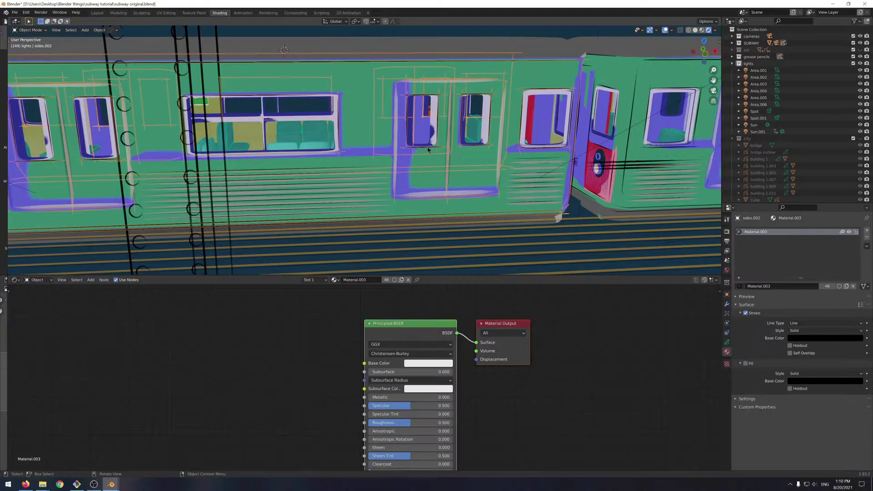
Step: Select the sides streaks.003 lines on the lower car body and briefly enter and leave their edit mode
mouse_move(427, 147)
middle_mouse_down()
mouse_move(355, 157)
mouse_move(364, 148)
middle_mouse_up()
left_click(338, 131)
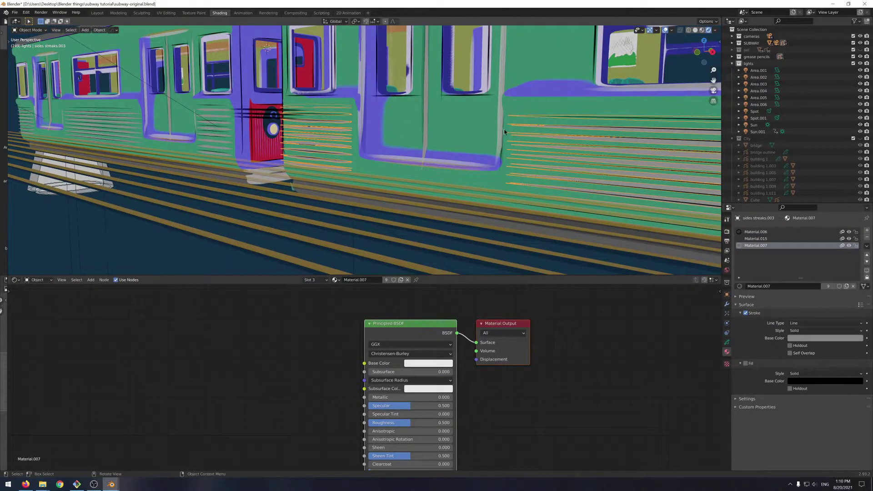
key("Tab")
key("Tab")
Step: Select the train.001 car and examine the painted door and window shading along both cars
scroll(313, 140, "down", 5)
middle_click_drag(313, 141, 364, 159)
scroll(378, 165, "up", 3)
scroll(365, 162, "up", 4)
left_click(372, 188)
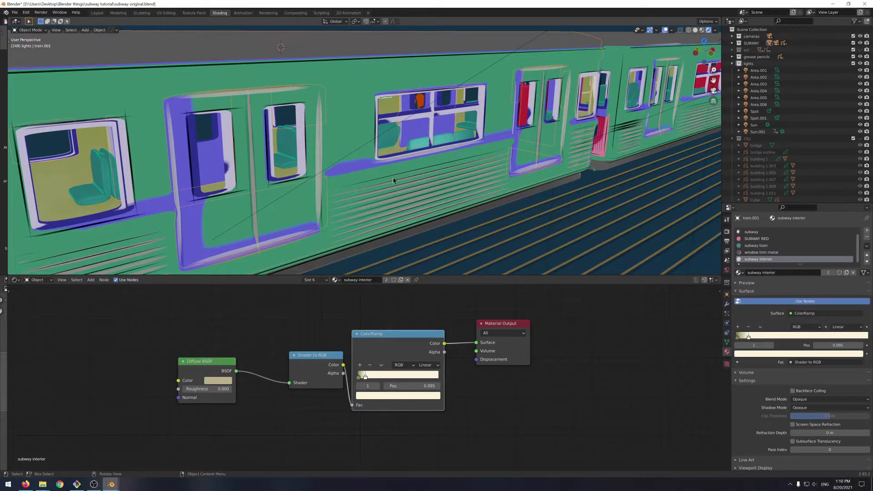
scroll(393, 178, "down", 2)
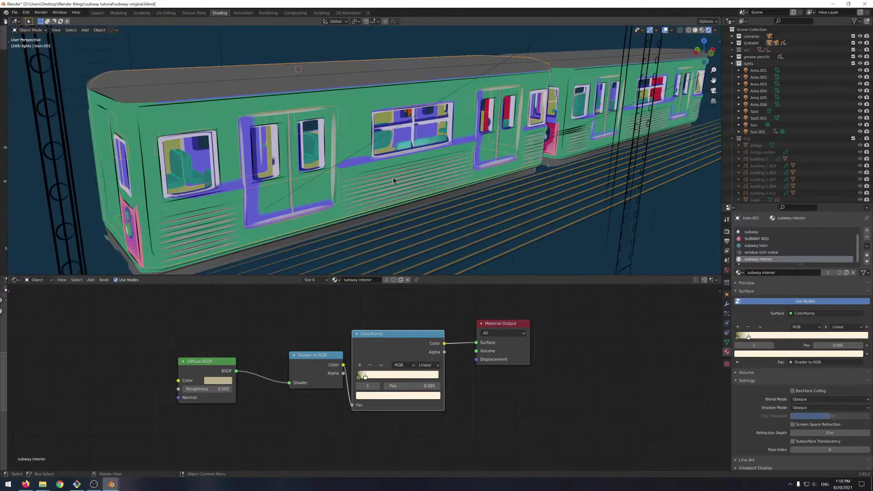
middle_click_drag(393, 179, 342, 186)
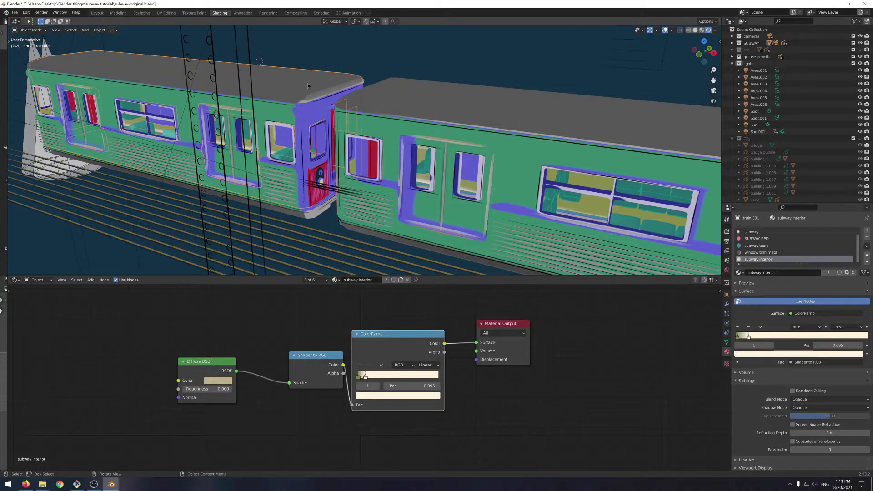
scroll(308, 85, "down", 3)
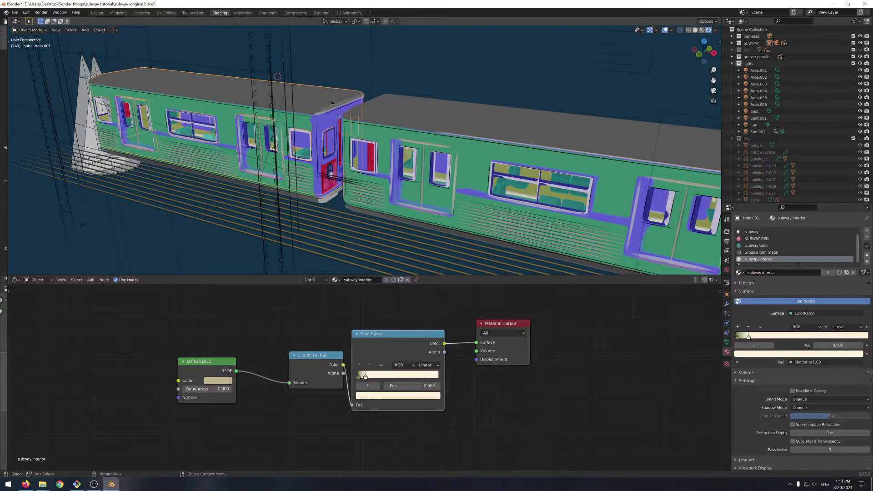
middle_click_drag(332, 102, 432, 140)
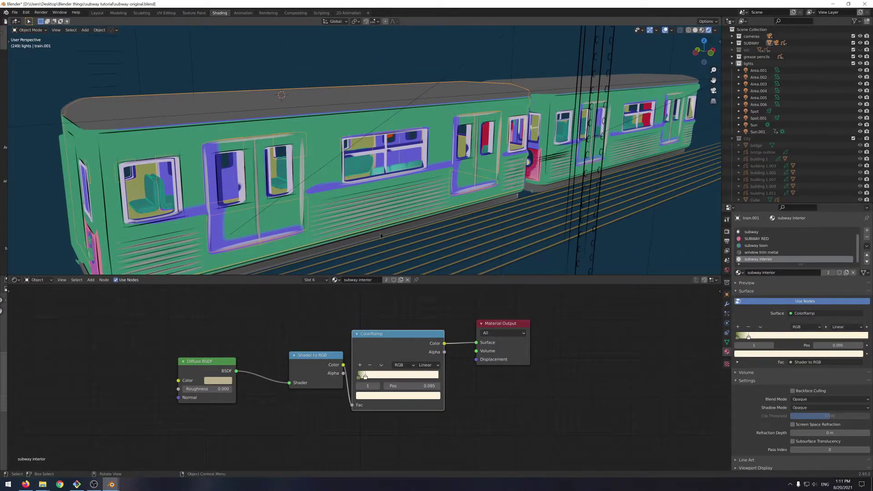
Step: Select the sides streaks.001 lines on the near car to point them out, then deselect them
left_click(378, 199)
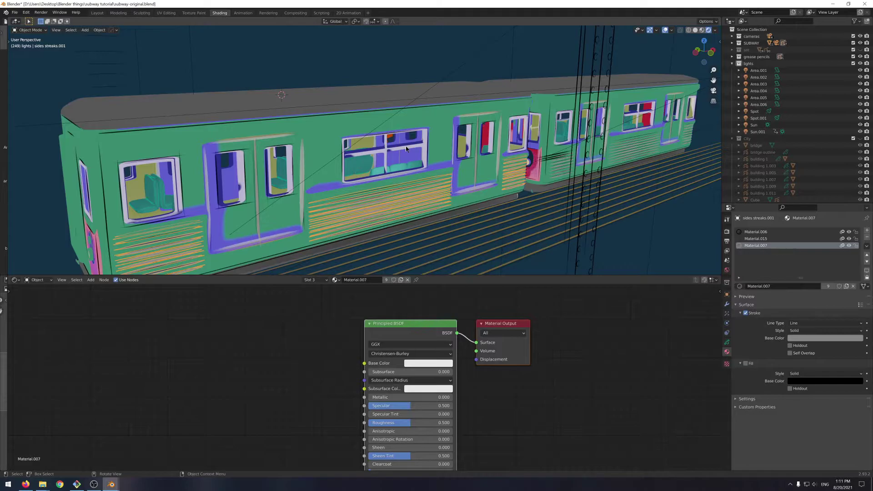
scroll(405, 148, "down", 5)
scroll(355, 131, "up", 5)
left_click(32, 30)
left_click(160, 47)
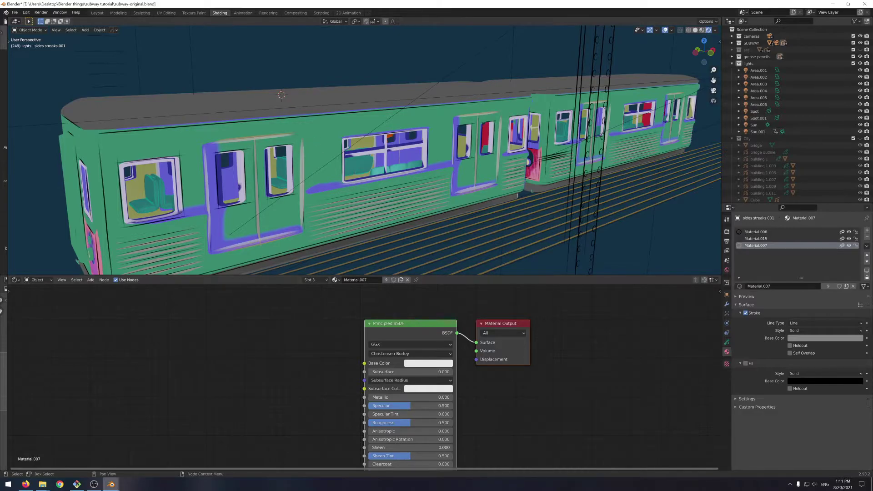
Step: Switch to the other Blender window with the default cube scene and deselect everything
mouse_move(109, 485)
left_click(146, 457)
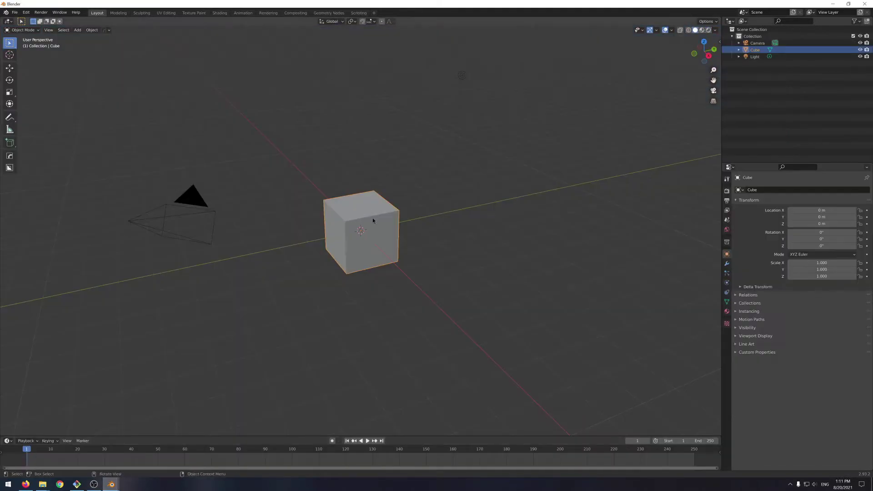
scroll(362, 209, "down", 3)
mouse_move(369, 220)
middle_mouse_down()
mouse_move(357, 207)
mouse_move(374, 223)
mouse_move(367, 216)
middle_mouse_up()
scroll(358, 207, "up", 4)
scroll(367, 216, "down", 4)
key("a")
key("a")
scroll(444, 205, "down", 1)
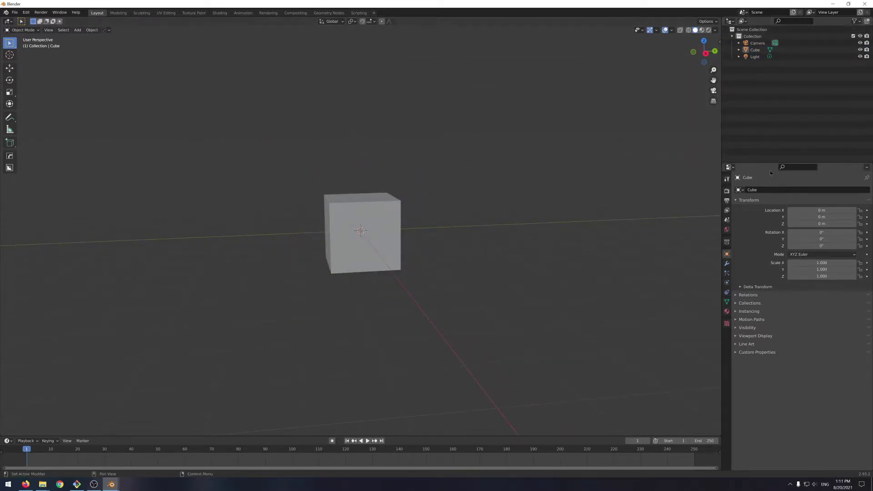
Step: Select the default cube and snap the 3D cursor to it
left_click(382, 233)
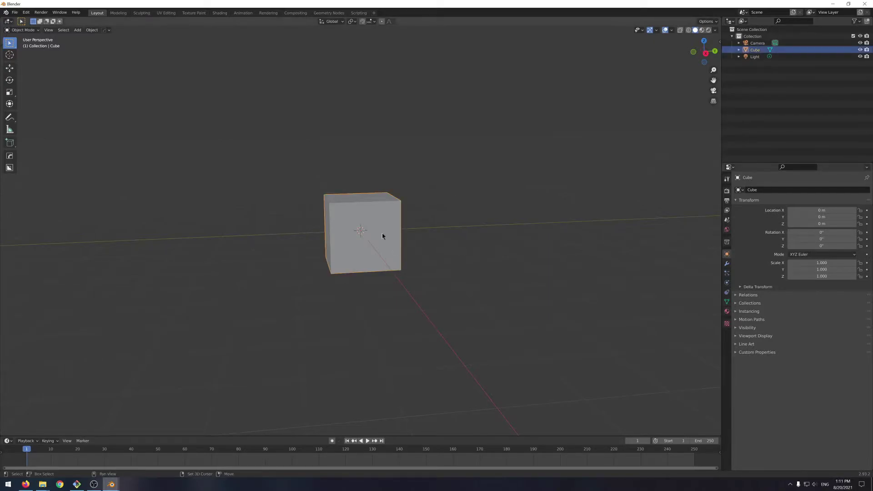
key("shift+s")
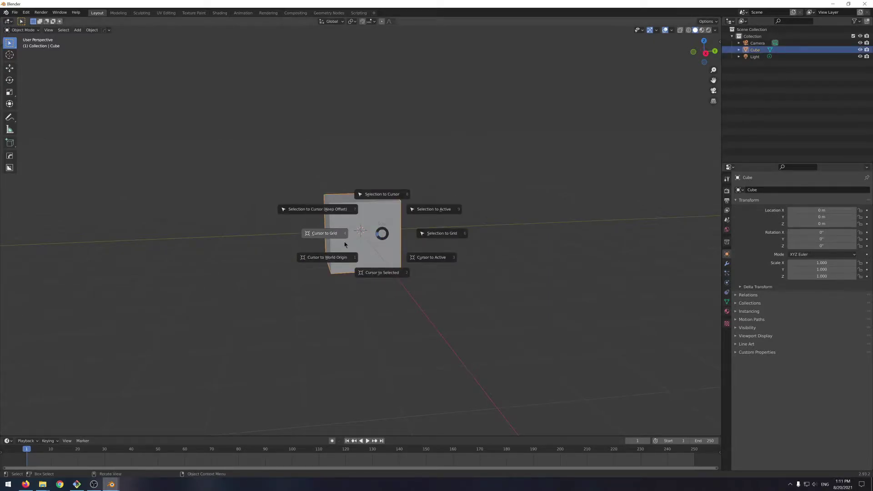
left_click(389, 280)
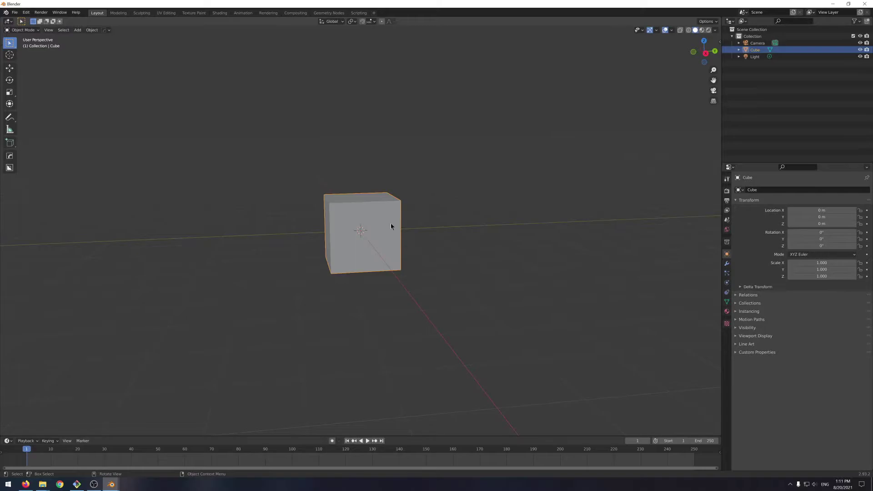
Step: Deselect the cube and add a blank grease pencil object at the 3D cursor
key("alt+a")
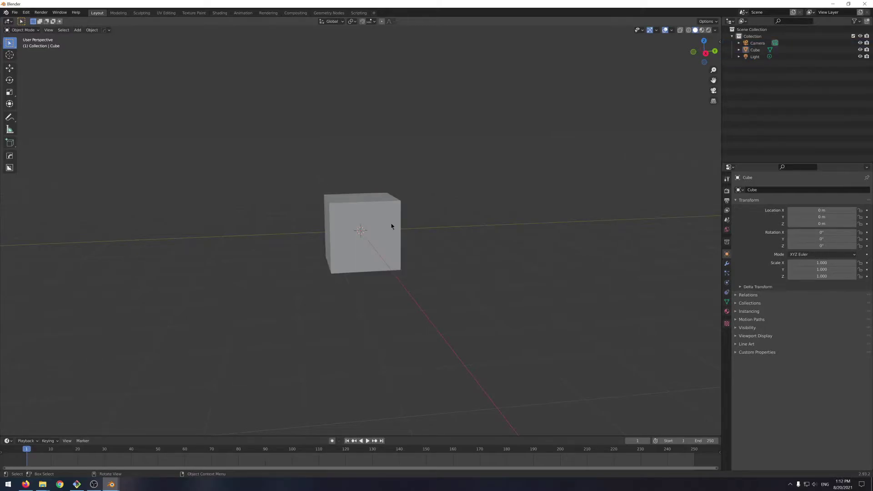
scroll(391, 226, "up", 2)
key("shift+a")
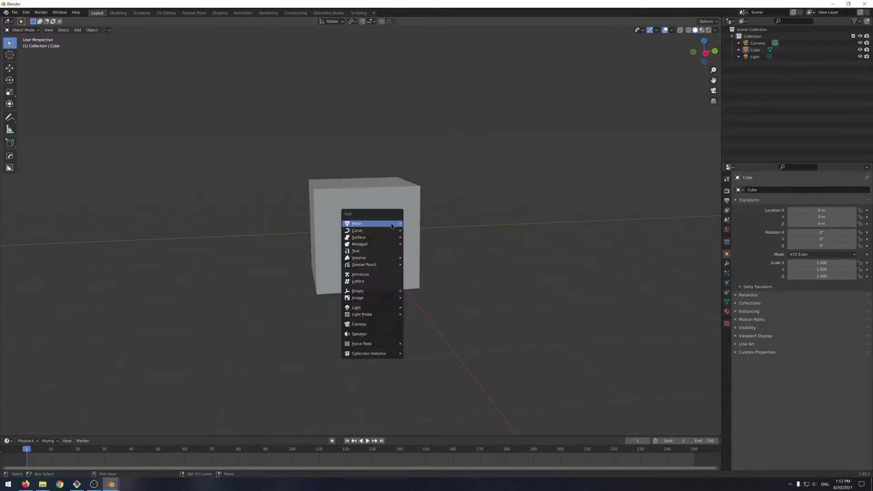
mouse_move(392, 224)
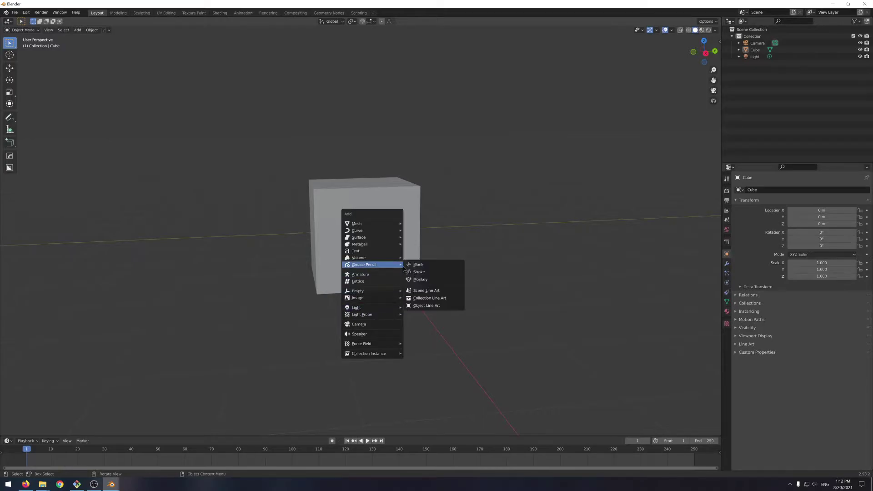
left_click(416, 265)
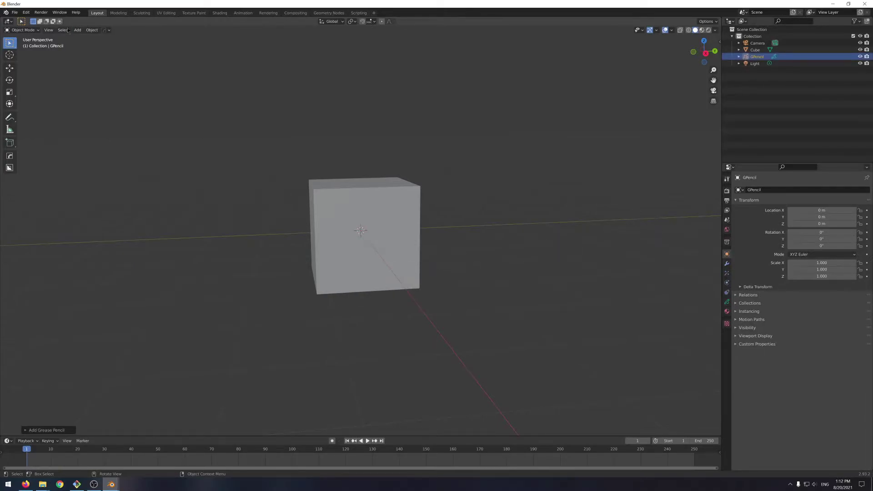
Step: Put the new grease pencil object into Draw mode and turn on Auto Keying
left_click(23, 30)
left_click(20, 60)
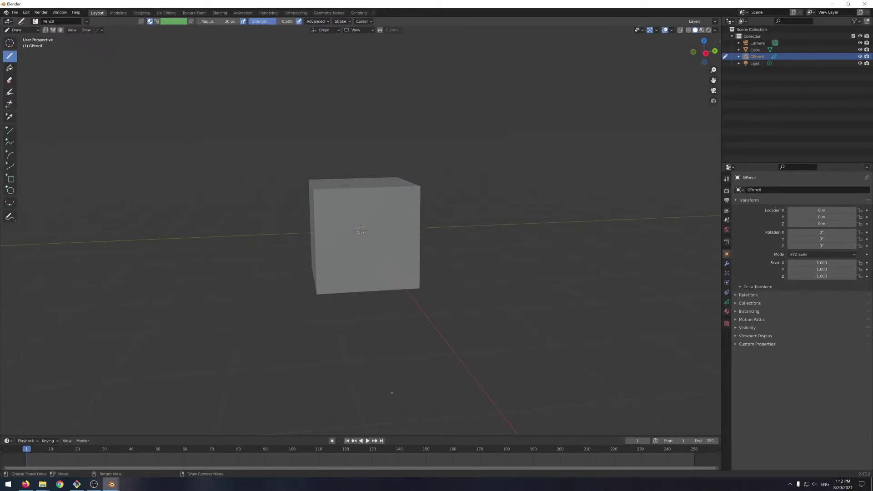
left_click(332, 441)
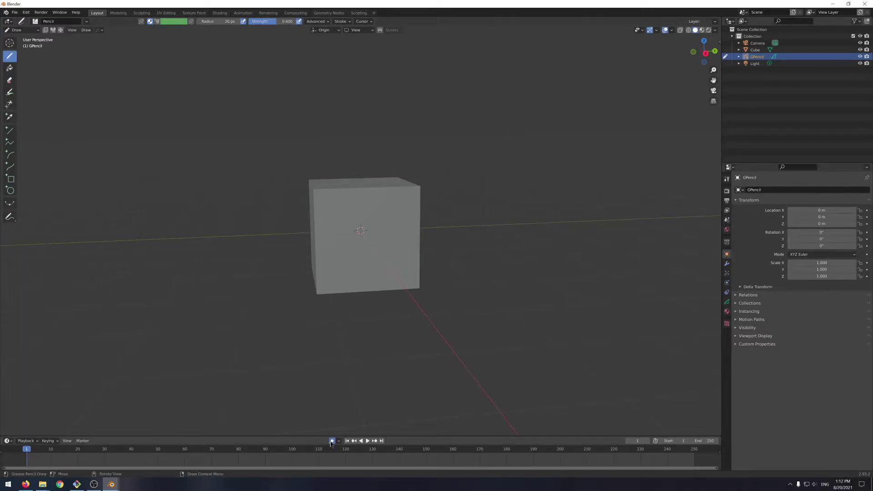
left_click(331, 441)
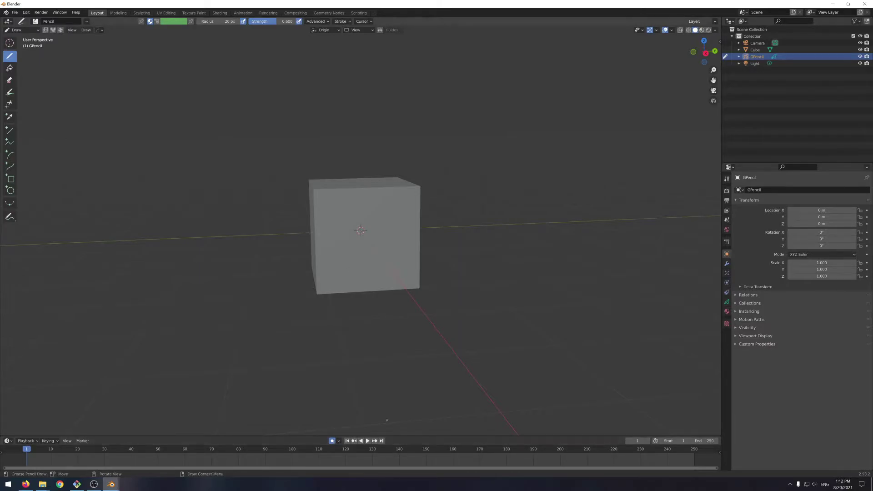
Step: Change the stroke base color of the grease pencil's Material.001 to a bright magenta
scroll(690, 265, "up", 1)
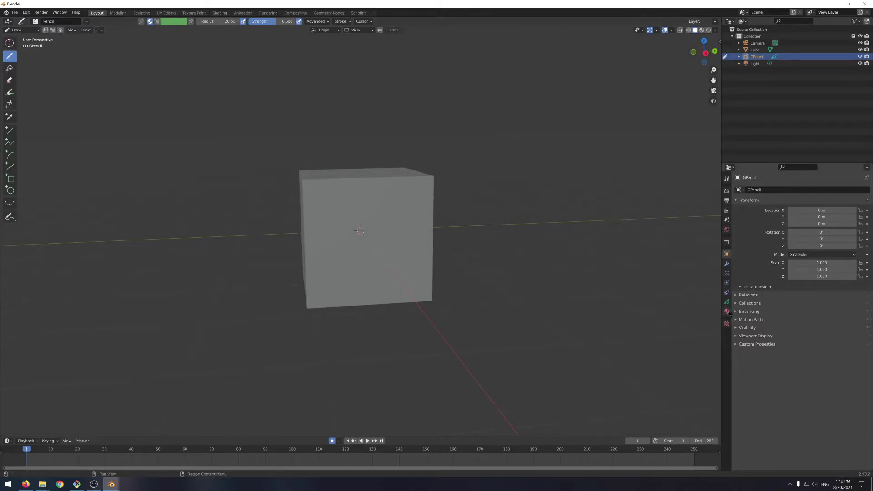
left_click(727, 311)
left_click(774, 248)
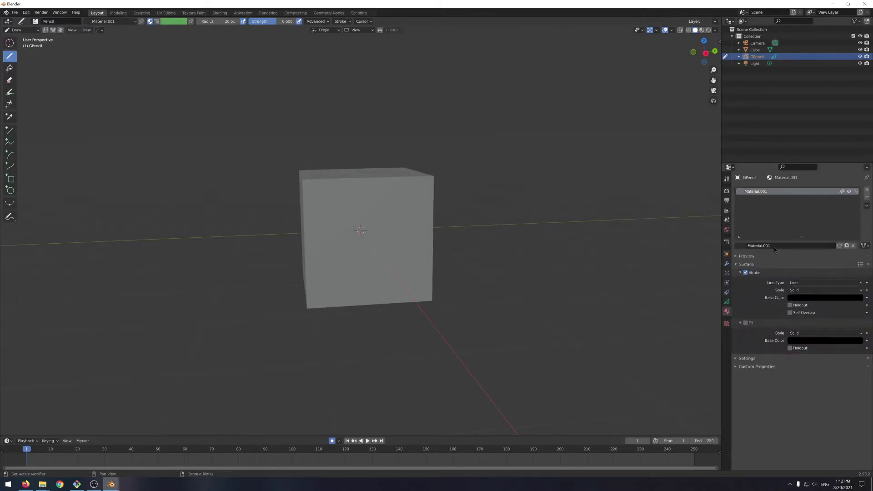
left_click(819, 298)
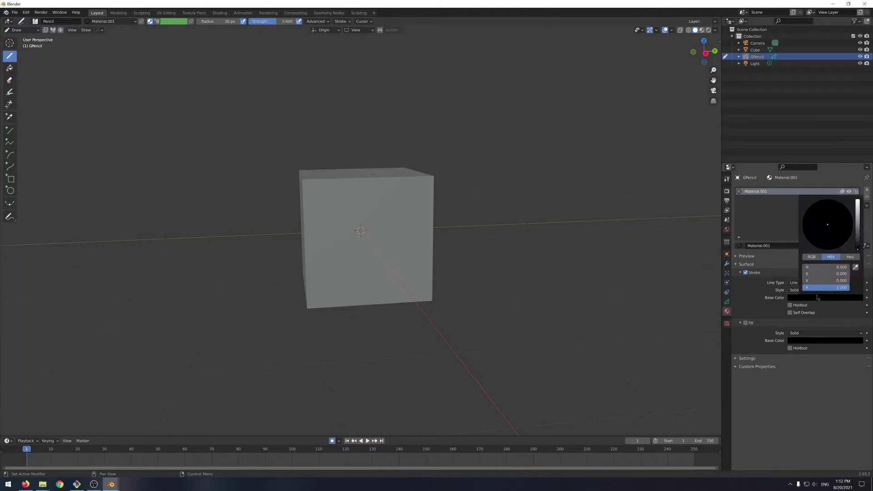
left_click(859, 212)
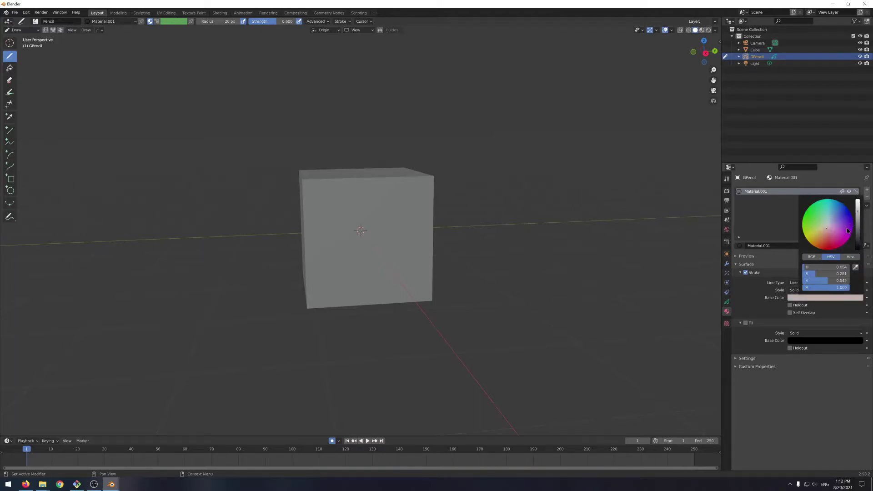
left_click(844, 219)
left_click_drag(844, 220, 849, 237)
scroll(416, 220, "up", 2)
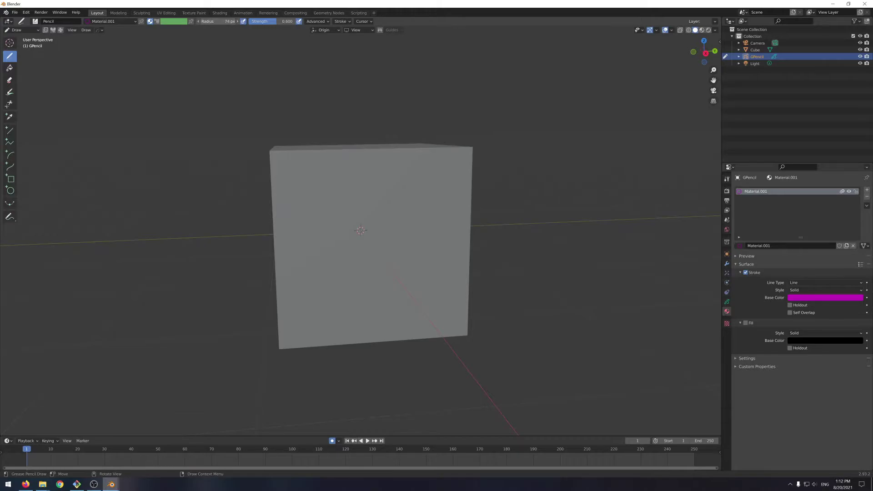
Step: Raise the Pencil brush radius to 151 px and change the drawing brush to Marker Bold
mouse_move(218, 22)
left_mouse_down()
mouse_move(227, 21)
mouse_move(211, 21)
left_mouse_up()
left_click_drag(300, 174, 315, 184)
middle_click_drag(385, 191, 351, 195)
right_click(350, 194)
left_click_drag(346, 190, 362, 194)
right_click(354, 197)
left_click(364, 197)
type("151")
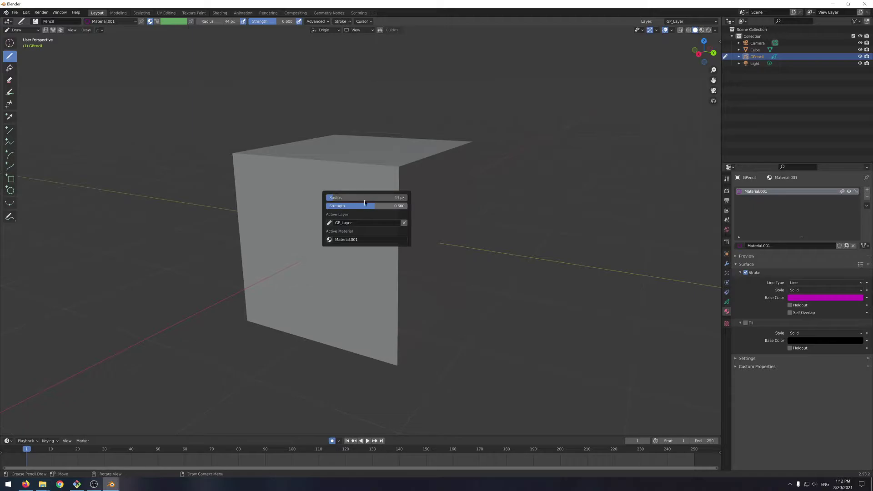
key("Return")
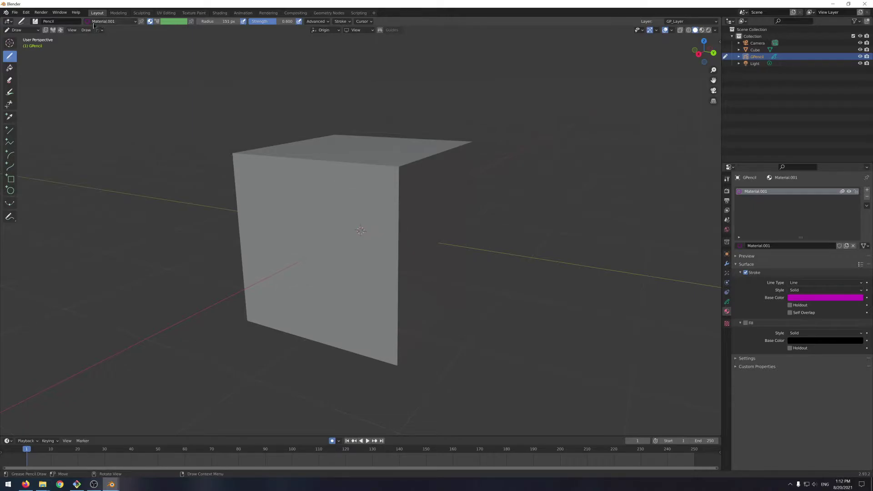
left_click(35, 21)
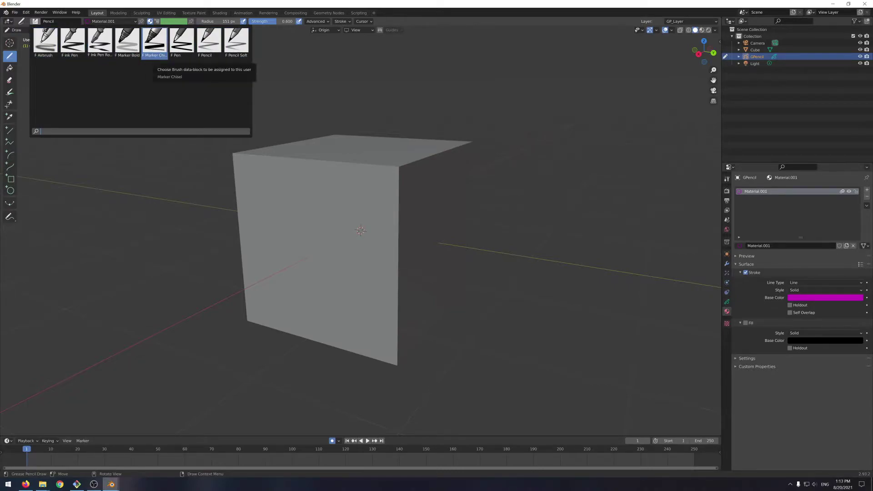
left_click(136, 41)
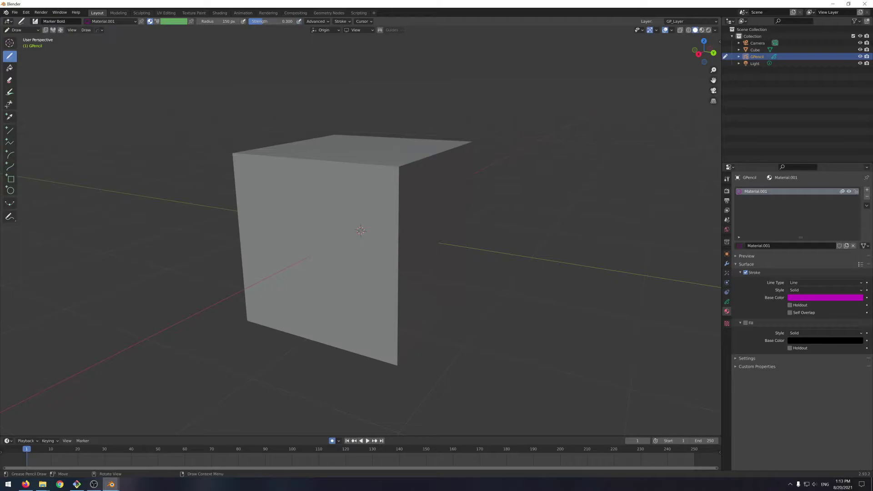
Step: Draw two freehand test strokes above the cube from different angles and check them in front view
left_click_drag(286, 112, 317, 141)
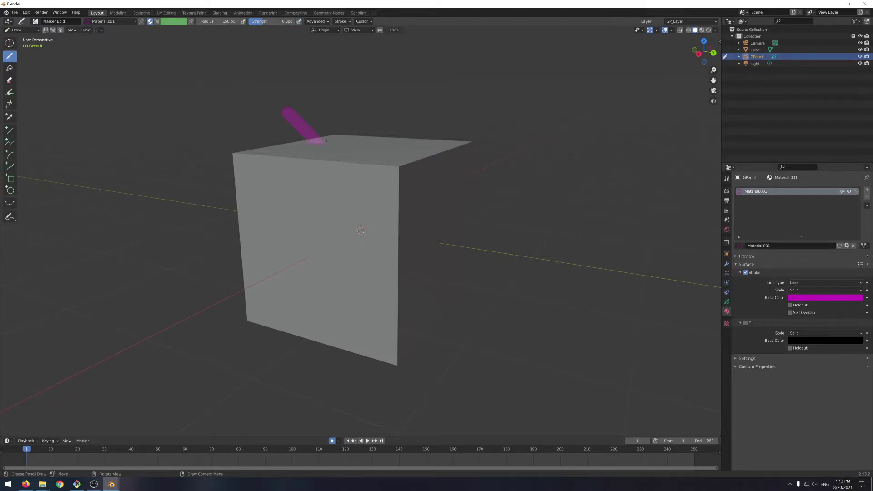
mouse_move(317, 141)
middle_mouse_down()
mouse_move(413, 132)
mouse_move(410, 143)
middle_mouse_up()
left_click_drag(282, 95, 382, 79)
scroll(491, 100, "down", 2)
key("KP_1")
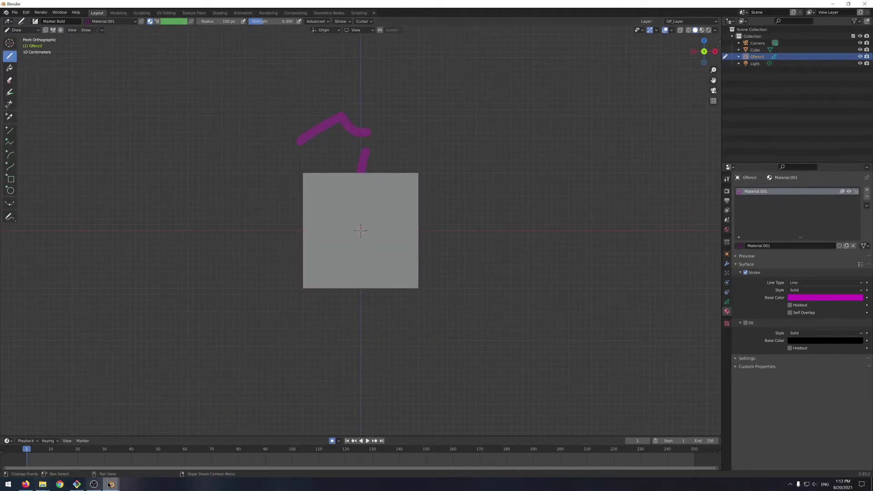
Step: Switch to the subway-original.blend window and make the City collection visible
mouse_move(111, 484)
left_click(74, 465)
scroll(690, 156, "down", 6)
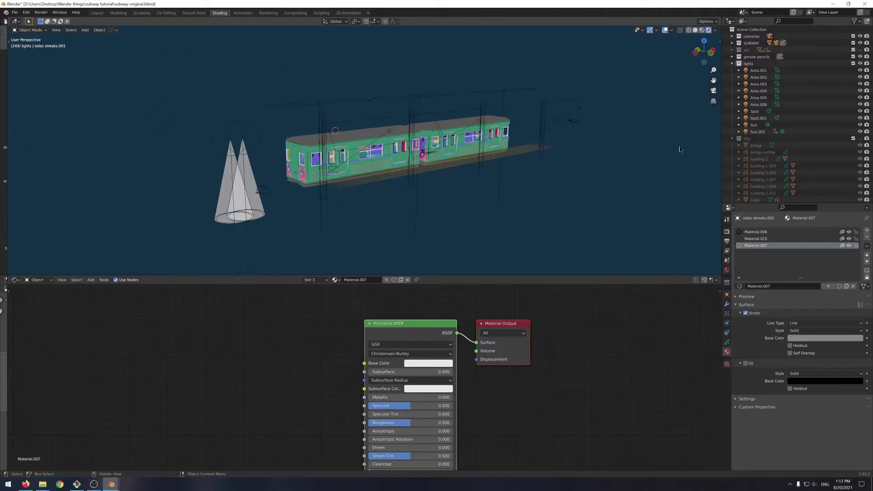
middle_click_drag(663, 150, 661, 148)
scroll(820, 145, "down", 7)
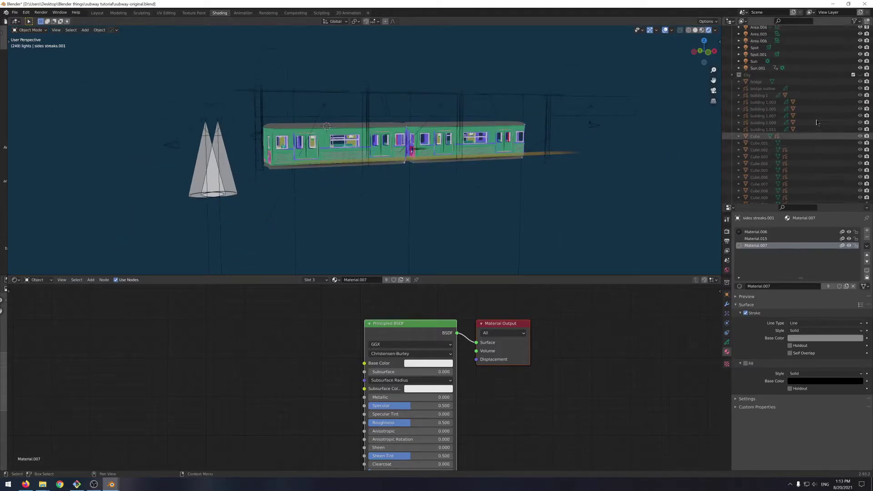
scroll(834, 119, "up", 3)
left_click(860, 102)
scroll(250, 78, "down", 4)
scroll(250, 79, "up", 3)
Step: Select the sky grease pencil object and enter Draw mode to examine the brush and material used for it
left_click(347, 152)
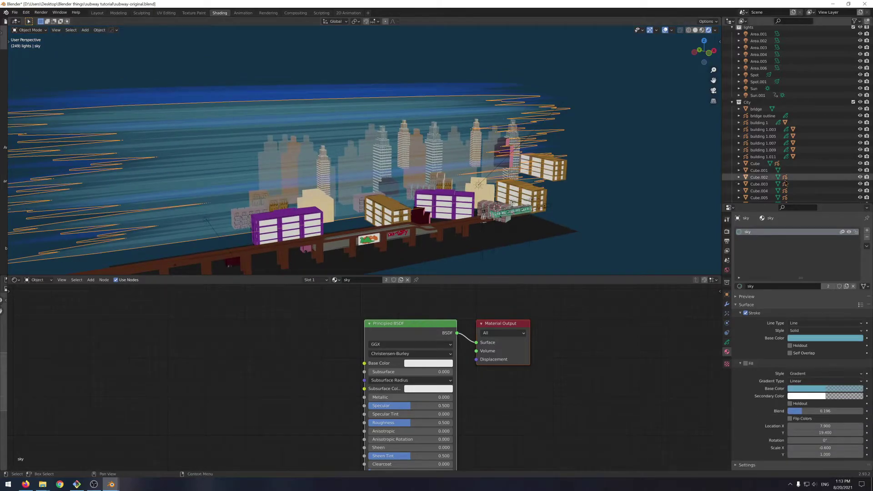
scroll(810, 143, "down", 3)
scroll(809, 143, "down", 15)
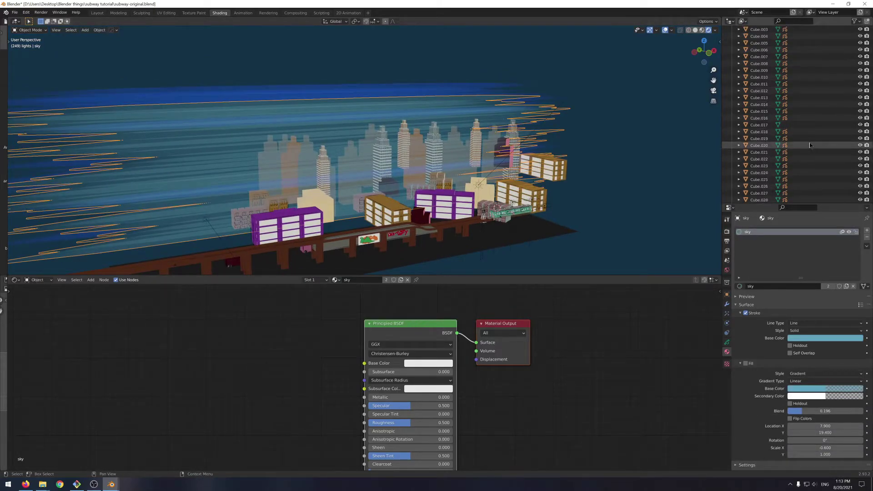
left_click(27, 30)
left_click(27, 65)
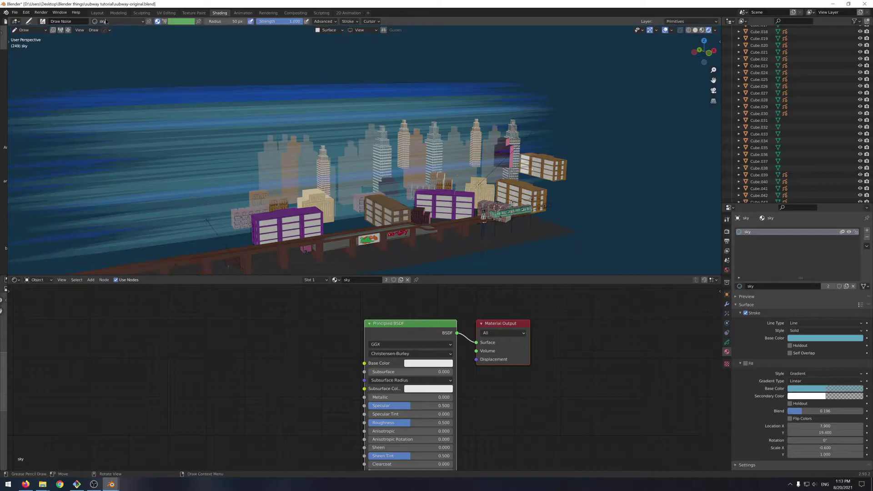
left_click(63, 21)
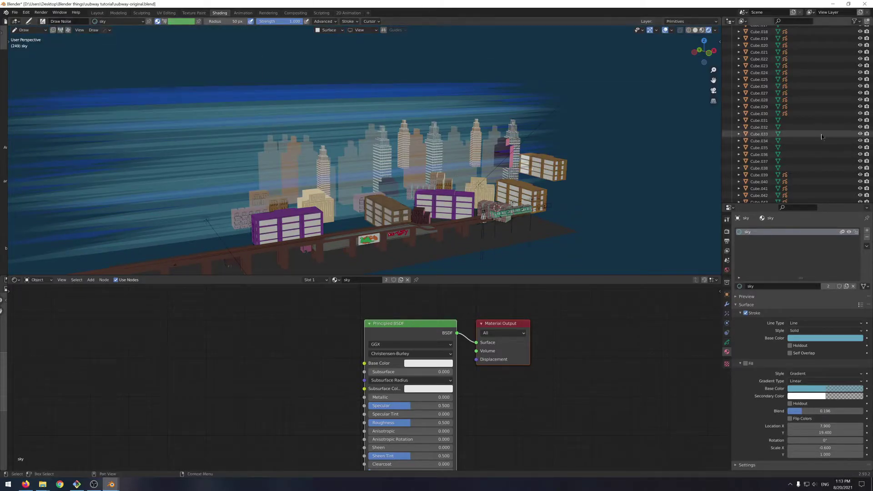
Step: Hide the sky and sky.001 objects to compare the city without them, and show them again
scroll(821, 135, "down", 7)
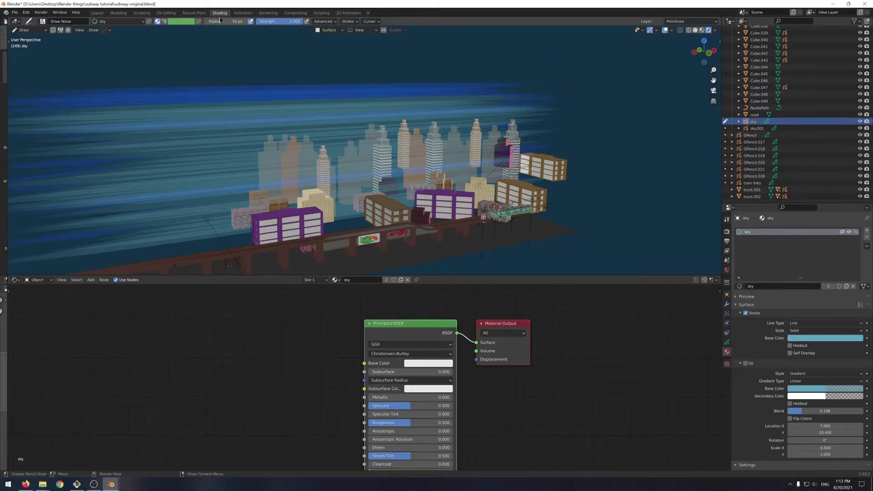
left_click(860, 122)
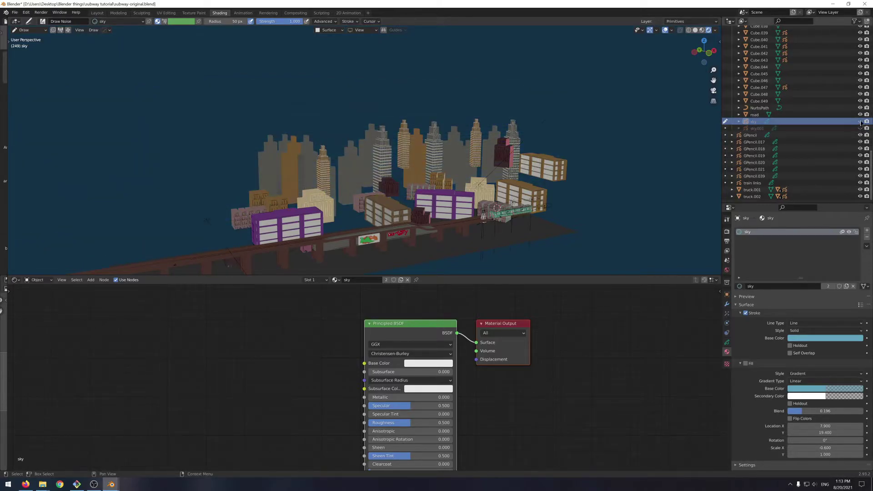
left_click(860, 122)
Step: Return to the Blender window with the cube and examine the test strokes from several angles
mouse_move(116, 487)
left_click(130, 461)
scroll(356, 205, "up", 1)
scroll(356, 205, "down", 2)
mouse_move(356, 205)
middle_mouse_down()
mouse_move(316, 228)
mouse_move(322, 223)
middle_mouse_up()
scroll(316, 227, "up", 3)
scroll(315, 207, "down", 3)
middle_click_drag(319, 224, 350, 230)
Step: Undo the two test strokes drawn above the cube
key("ctrl+z")
key("ctrl+z")
middle_click_drag(354, 72, 332, 52)
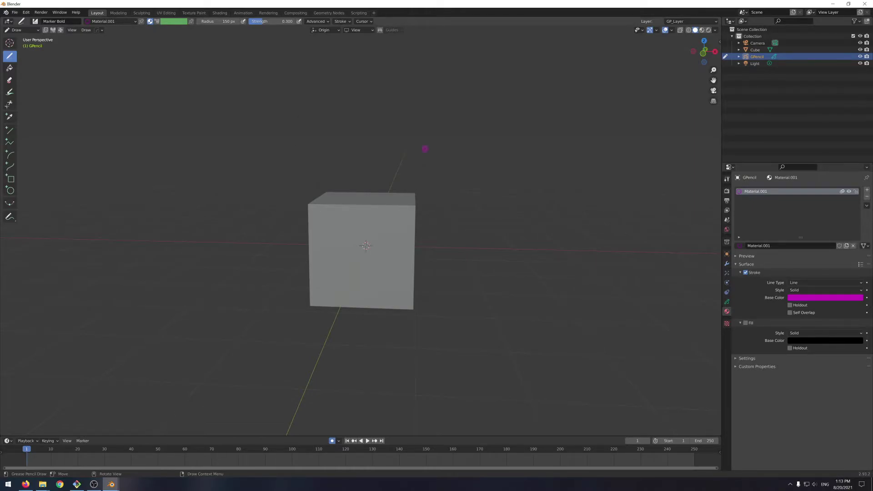
Step: Set the grease pencil stroke placement to Surface and lower its offset to a small value
left_click(323, 30)
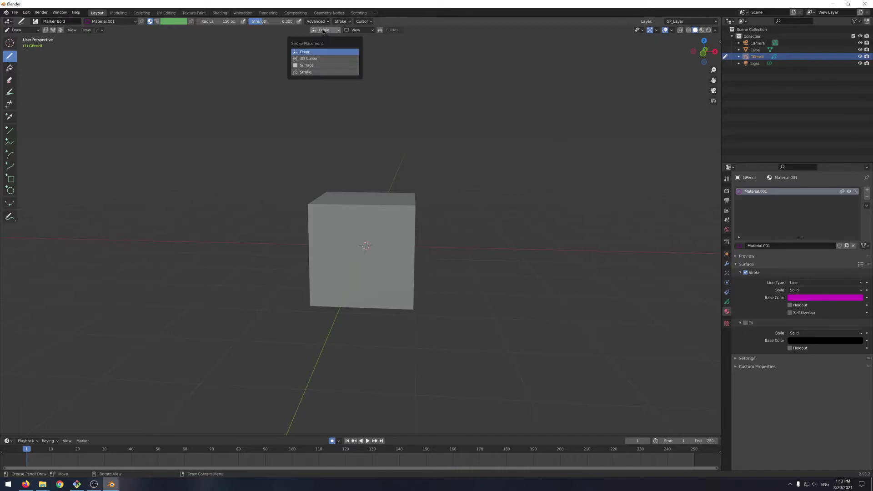
left_click(321, 65)
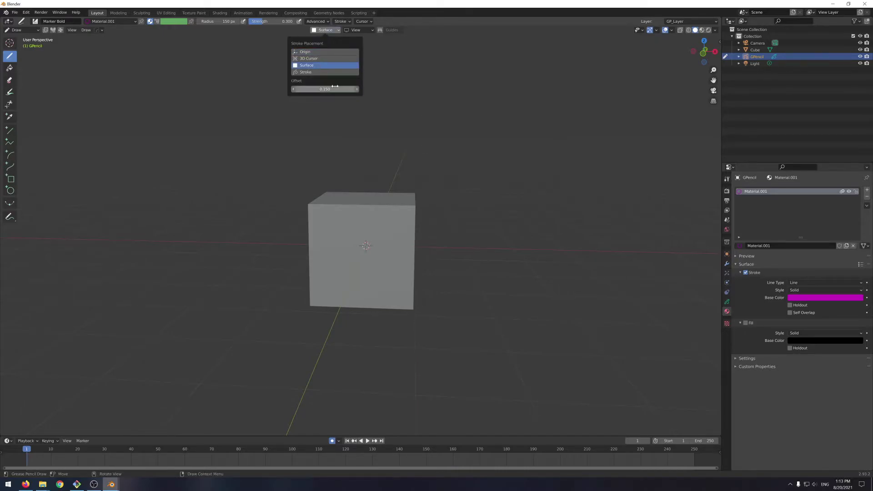
left_click_drag(334, 90, 320, 89)
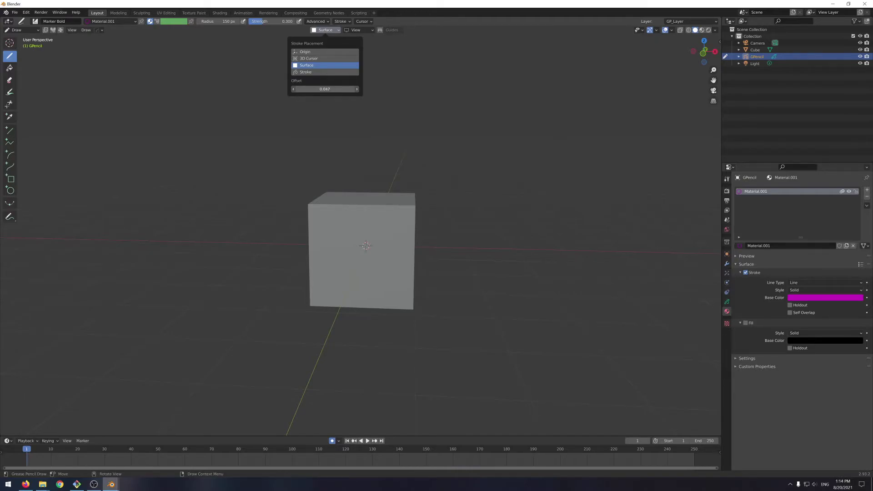
left_click_drag(324, 89, 320, 89)
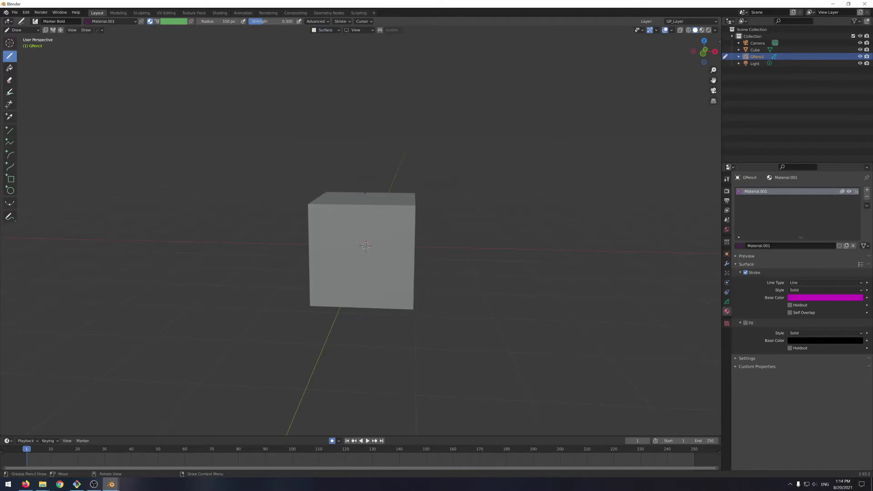
left_click(321, 30)
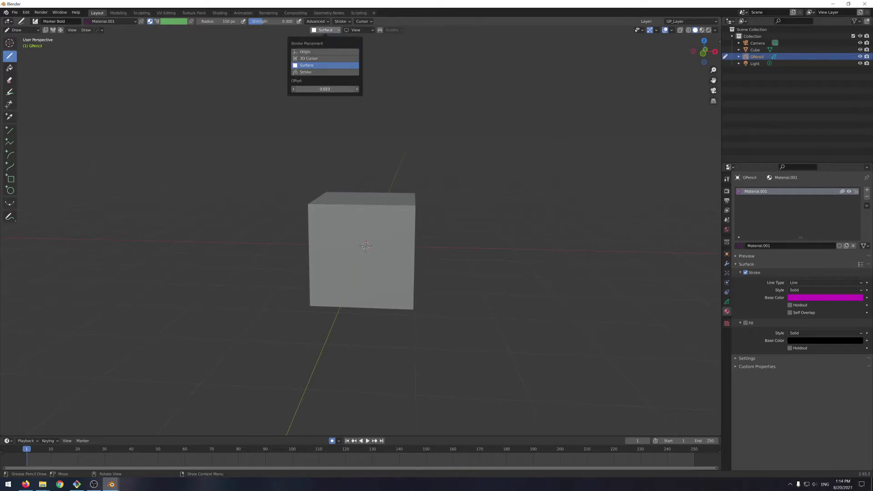
mouse_move(334, 89)
left_mouse_down()
mouse_move(323, 89)
mouse_move(337, 87)
left_mouse_up()
Step: Try a Marker Bold stroke along the cube's front top edge, inspect it from another angle, and undo it
scroll(353, 141, "up", 2)
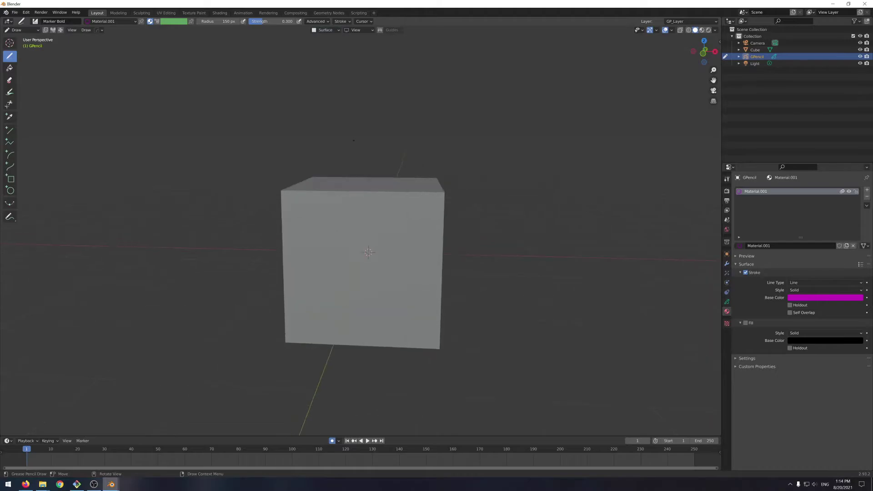
middle_click_drag(353, 151, 289, 213)
scroll(288, 213, "up", 3)
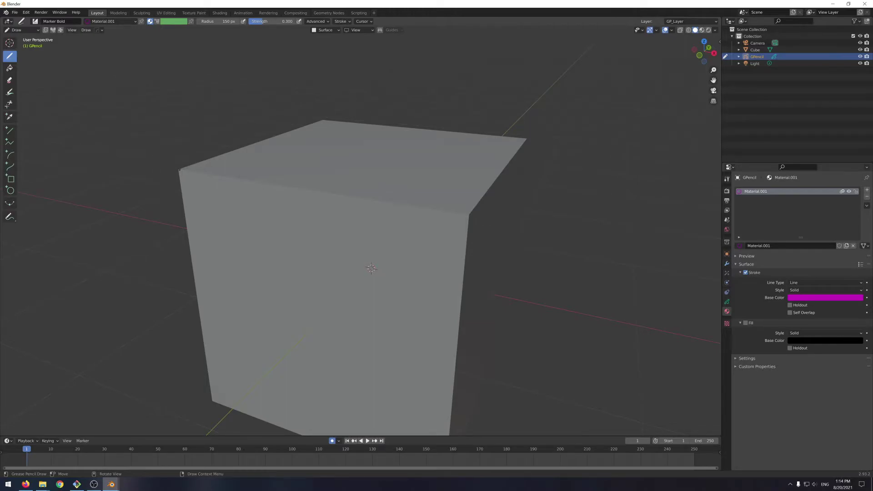
left_click(179, 170)
left_click_drag(180, 169, 466, 219)
middle_click_drag(348, 188, 306, 205)
key("ctrl+z")
scroll(304, 197, "up", 5)
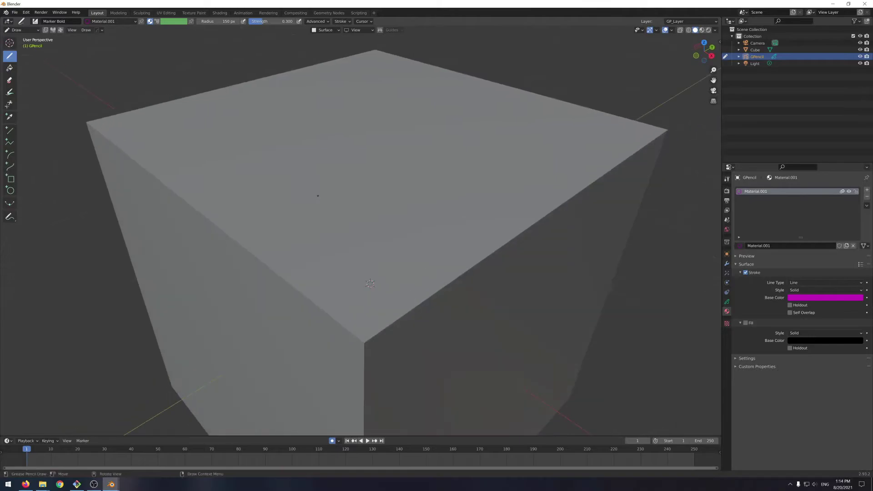
Step: Try a marker stroke across the cube's top near its front edge, then a dot at the corner, undoing both
key("shift")
scroll(196, 176, "down", 1)
middle_click_drag(195, 176, 237, 178)
left_click_drag(141, 216, 578, 223)
middle_click_drag(579, 223, 536, 218)
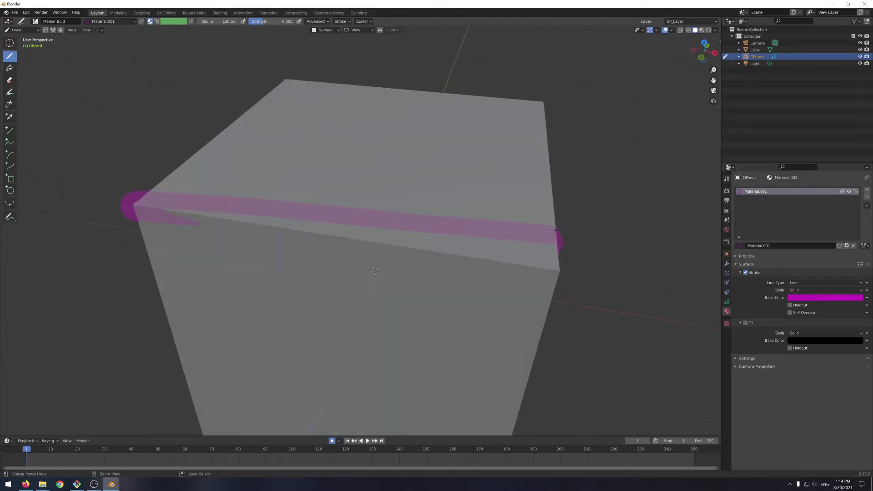
key("ctrl+z")
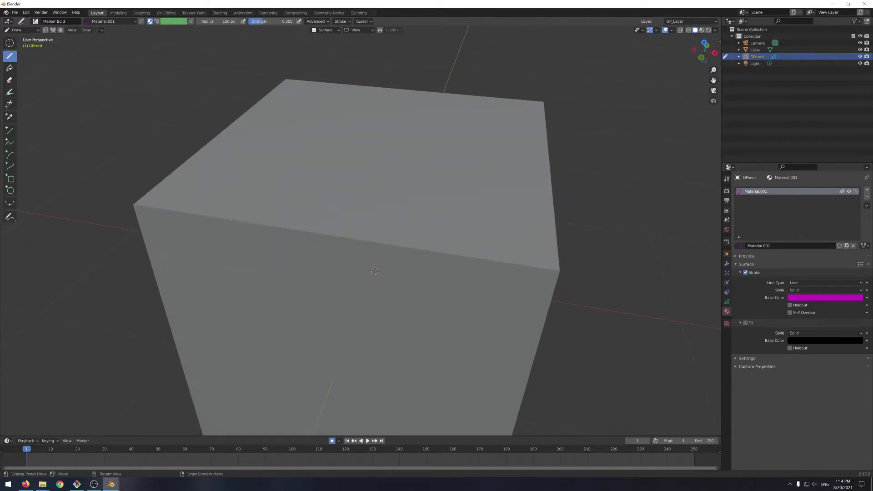
left_click_drag(132, 208, 133, 207)
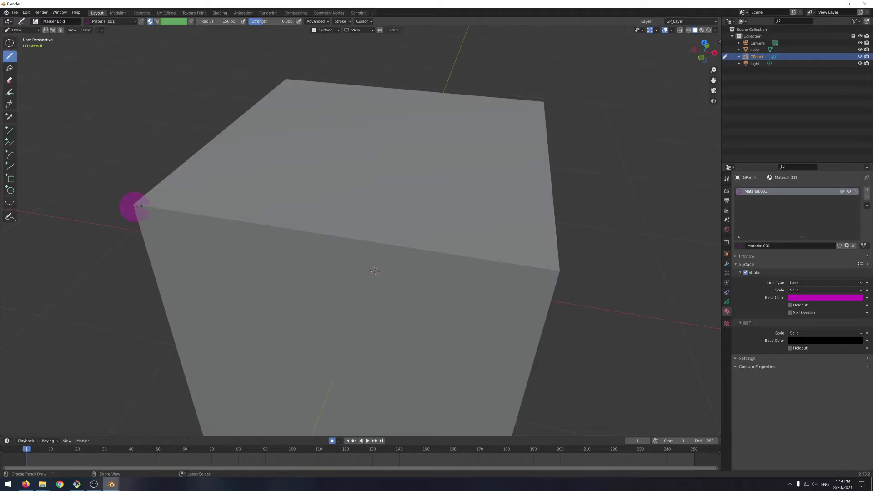
key("ctrl+z")
Step: Draw a straight Marker Bold stroke along the cube's front top edge and inspect it from the side
key("shift")
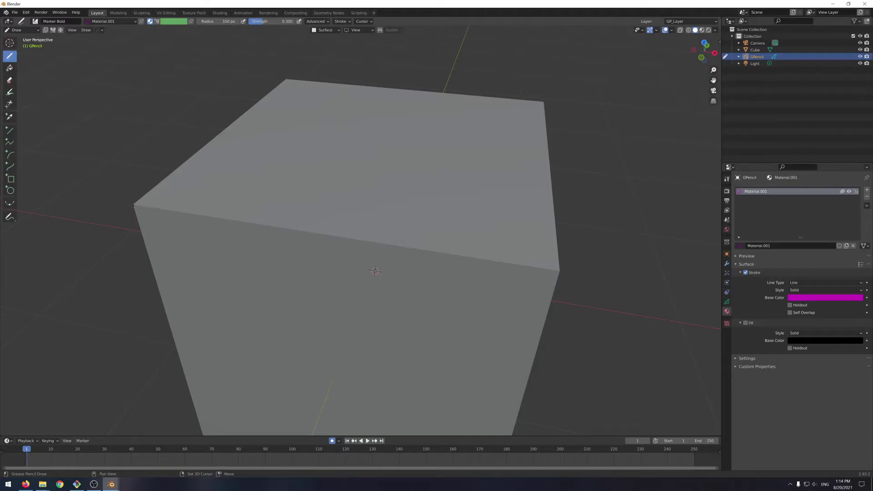
left_click_drag(133, 207, 561, 272, "shift")
scroll(560, 272, "down", 1)
mouse_move(559, 272)
middle_mouse_down()
mouse_move(477, 276)
mouse_move(271, 158)
middle_mouse_up()
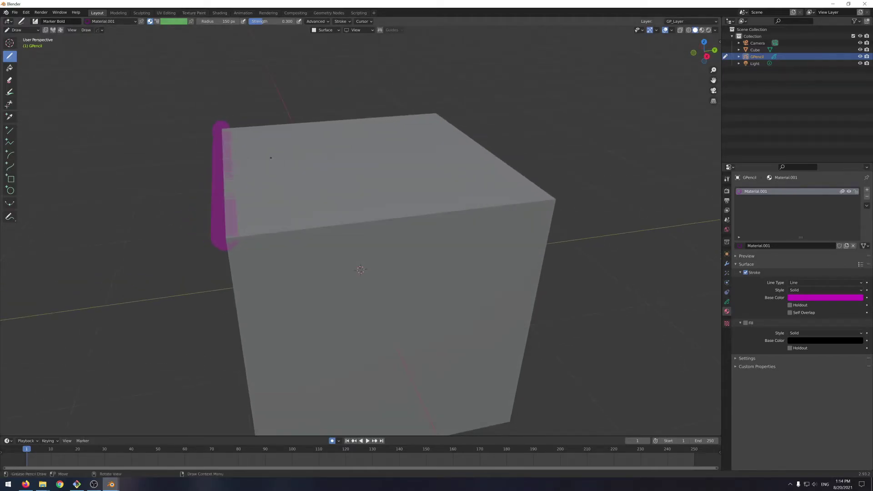
Step: Increase the offset of the Surface stroke placement
left_click(326, 31)
left_click(326, 30)
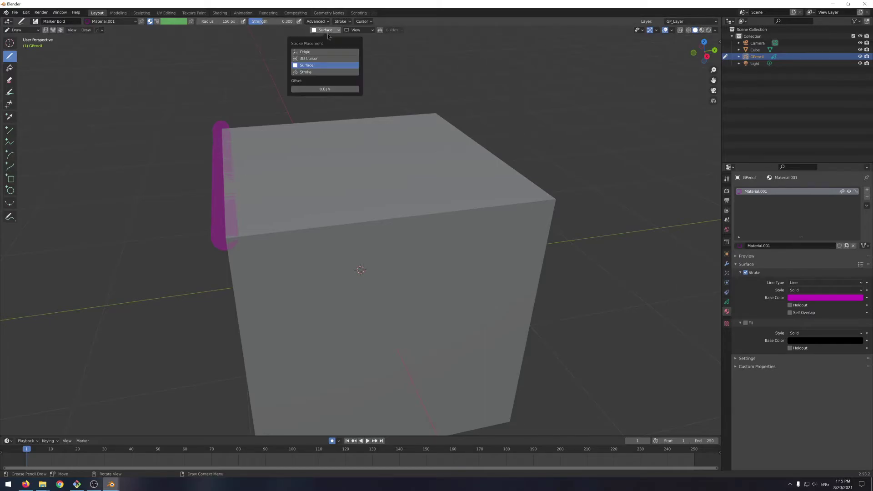
left_click_drag(326, 89, 364, 89)
left_click(320, 90)
left_click(391, 192)
Step: Draw a straight marker stroke along the cube's opposite top edge and check its distance from the surface
scroll(390, 192, "down", 5)
middle_click_drag(390, 191, 475, 199)
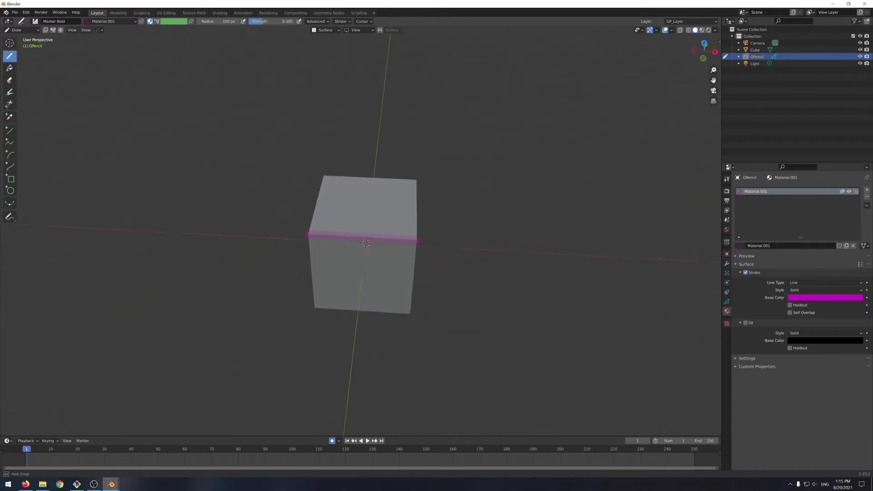
scroll(437, 198, "up", 3)
middle_click_drag(409, 199, 610, 194)
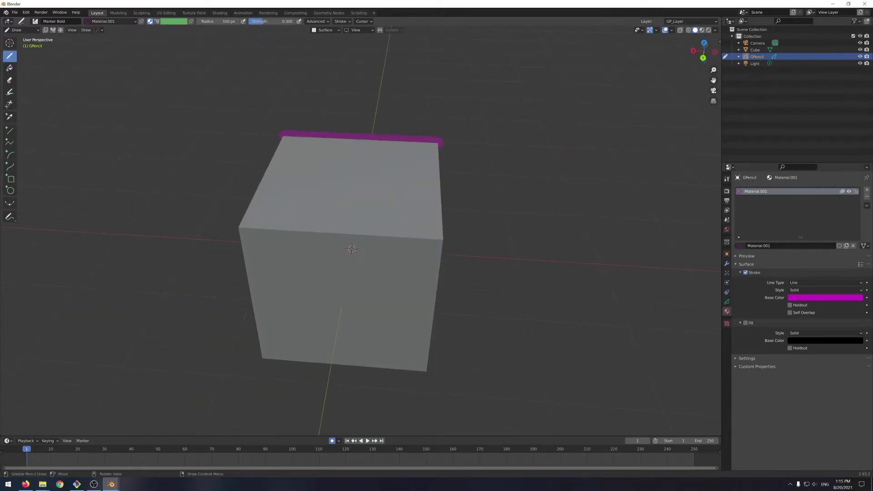
key("shift")
left_click_drag(239, 227, 454, 241, "shift")
middle_click_drag(514, 248, 421, 241)
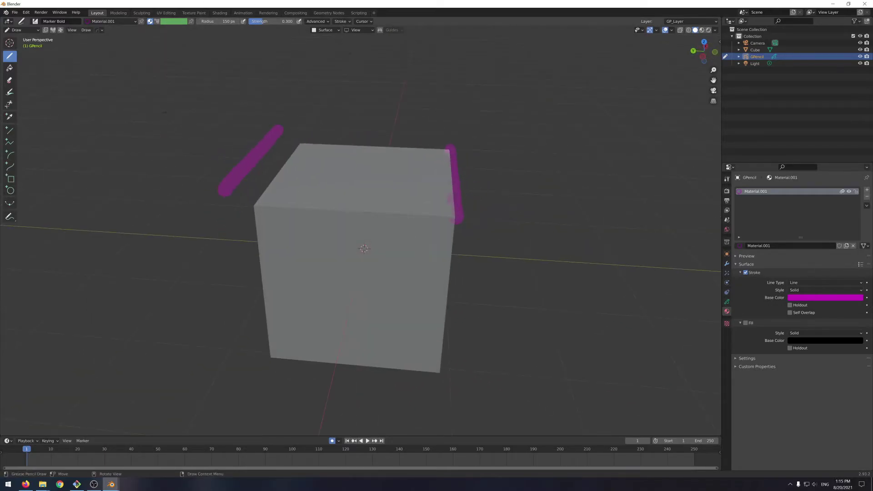
Step: Lower the Surface placement offset and draw a stroke along the adjacent top edge between the two existing strokes
left_click(325, 30)
left_click_drag(251, 205, 475, 216)
mouse_move(475, 216)
middle_mouse_down()
mouse_move(292, 181)
mouse_move(255, 145)
mouse_move(173, 119)
middle_mouse_up()
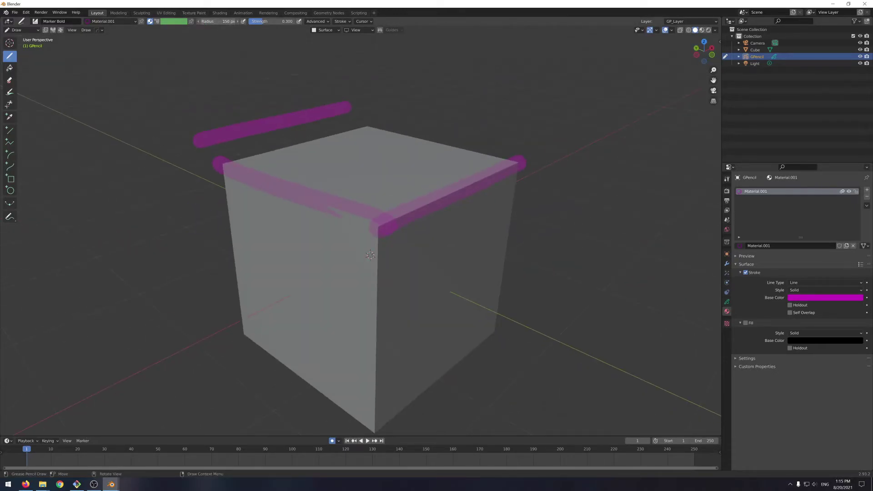
Step: Set the brush radius to 23 px and draw a vertical stroke on one side face and a loose loop on another
middle_click_drag(352, 113, 247, 247)
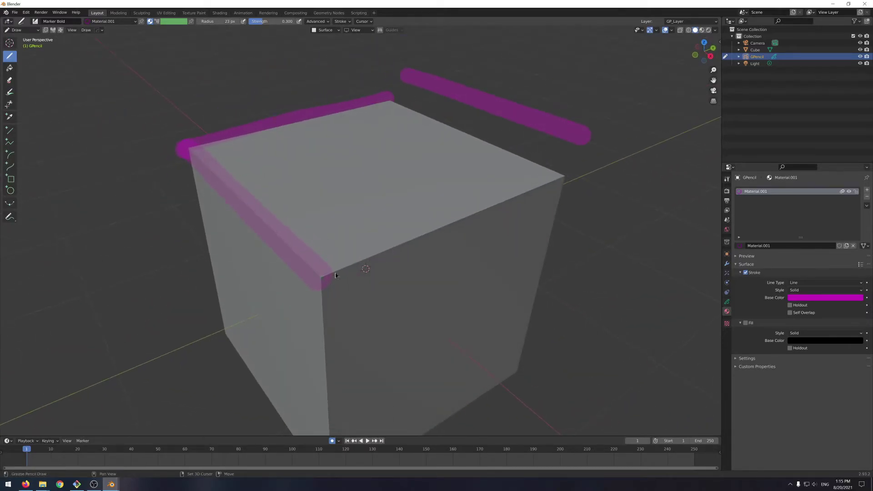
mouse_move(565, 180)
middle_mouse_down()
mouse_move(489, 197)
mouse_move(518, 193)
middle_mouse_up()
left_click_drag(341, 143, 344, 372)
scroll(351, 334, "down", 5)
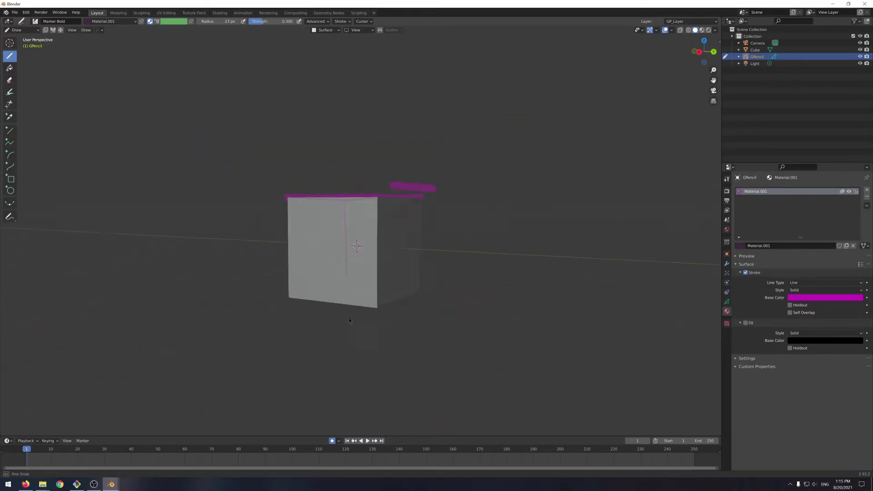
middle_click_drag(348, 318, 305, 326)
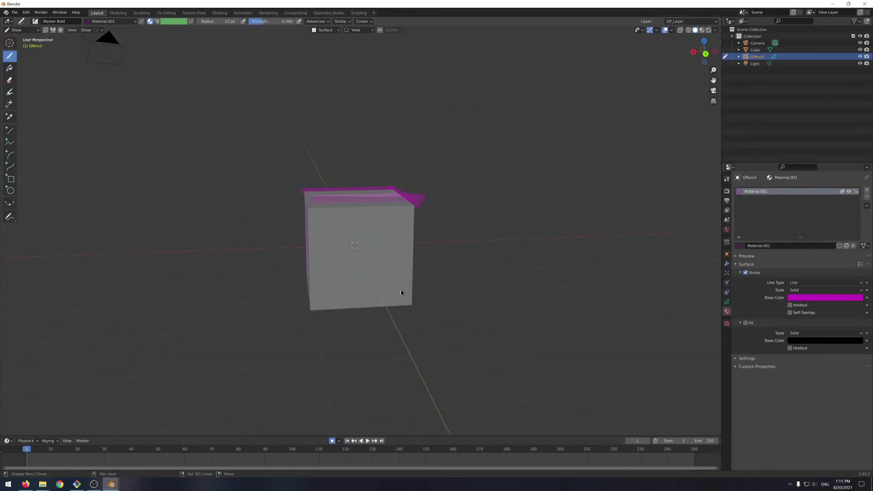
scroll(318, 244, "up", 3)
Step: Switch to the Blender window with subway-original.blend and change from Draw mode to Object Mode
mouse_move(111, 484)
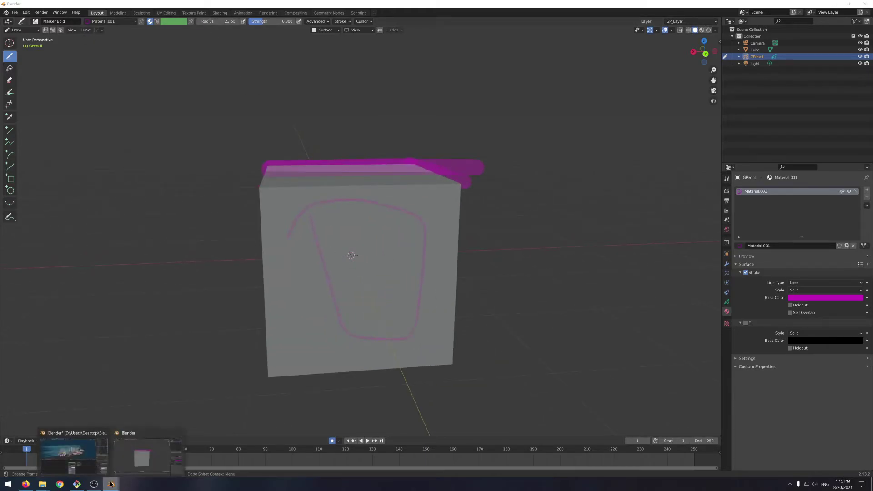
left_click(79, 453)
scroll(78, 452, "up", 2)
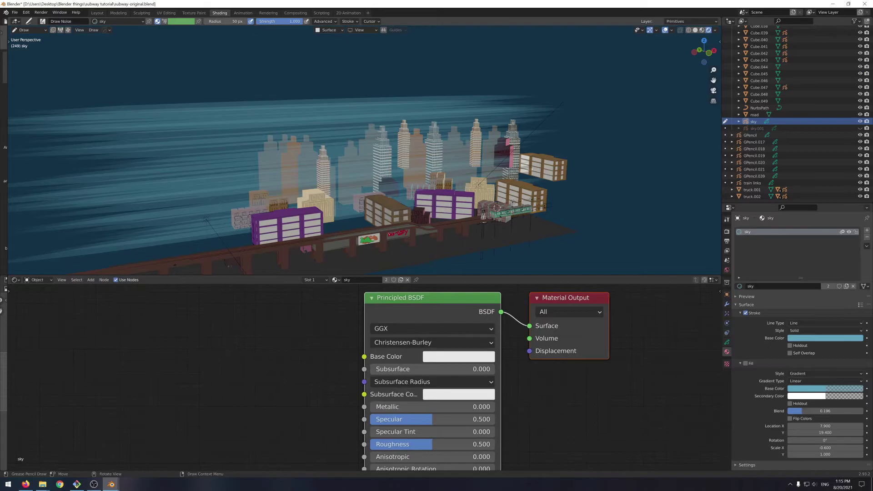
scroll(756, 94, "up", 3)
scroll(756, 94, "up", 8)
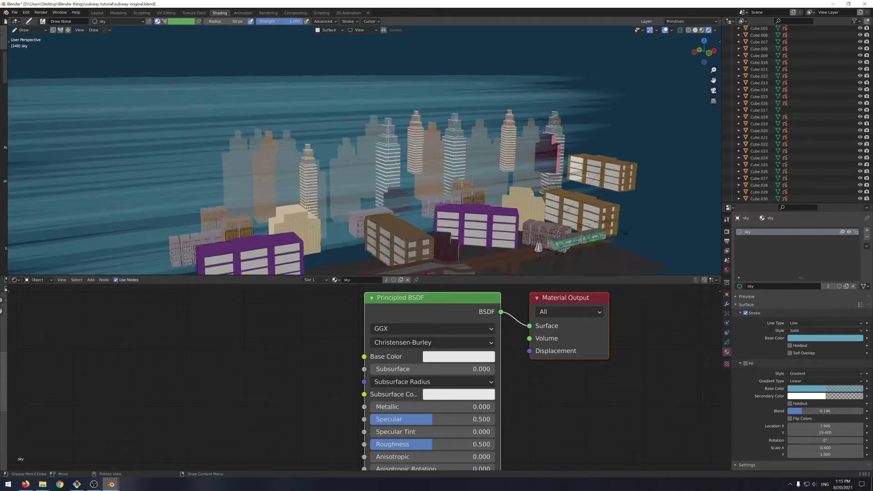
scroll(364, 154, "up", 3)
left_click(29, 30)
left_click(32, 38)
Step: Select the train and frame it to examine the line work around its windows and side panels
left_click(567, 243)
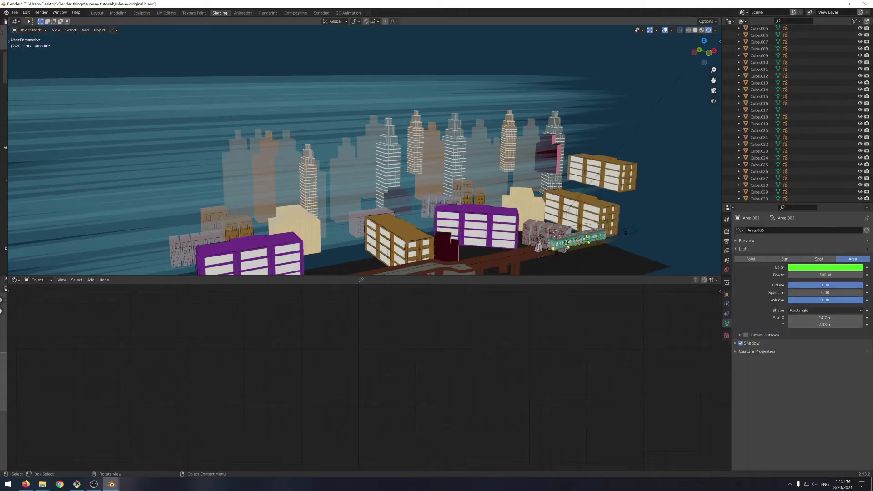
scroll(591, 262, "up", 1)
left_click(594, 263)
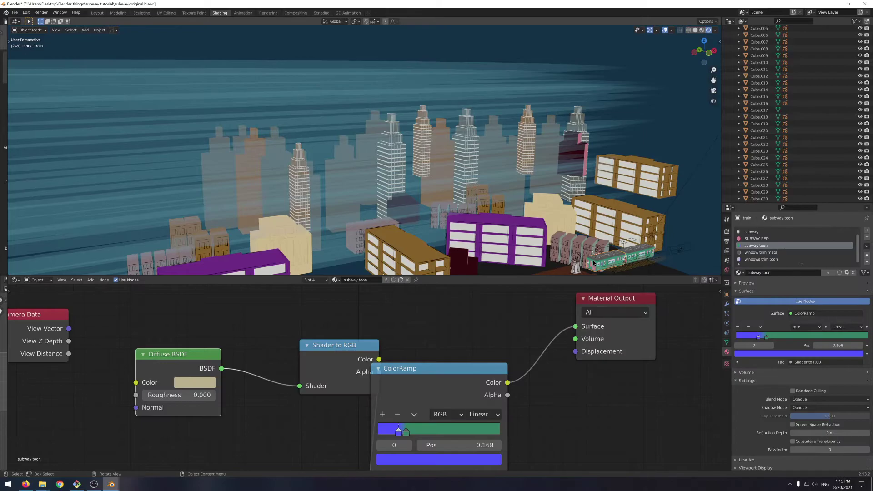
key("KP_Decimal")
scroll(592, 260, "up", 9)
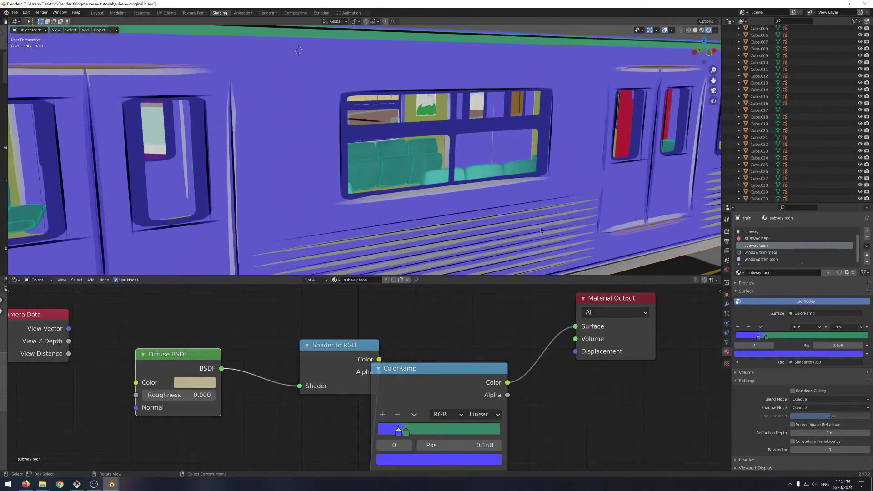
Step: Select the grease pencil outlines on the train's side and doors and examine how they follow the model
scroll(439, 203, "down", 1)
left_click(346, 146)
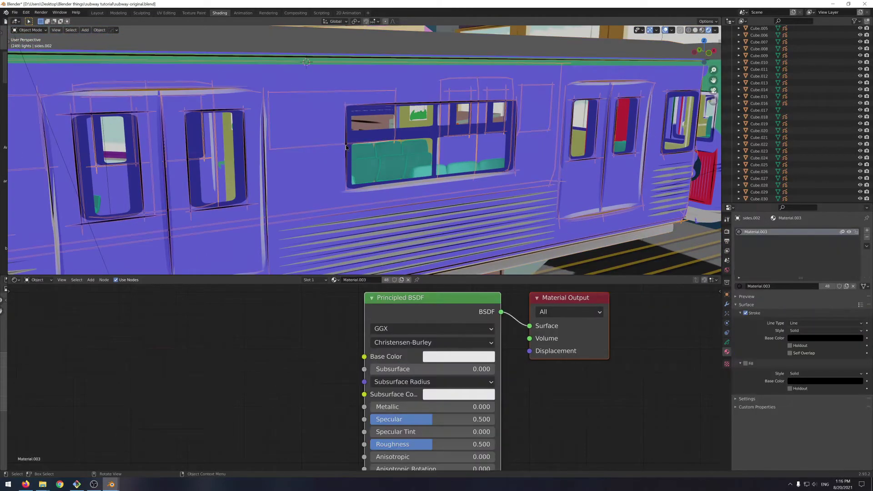
scroll(348, 158, "down", 4)
middle_click_drag(345, 160, 386, 157)
left_click(319, 242)
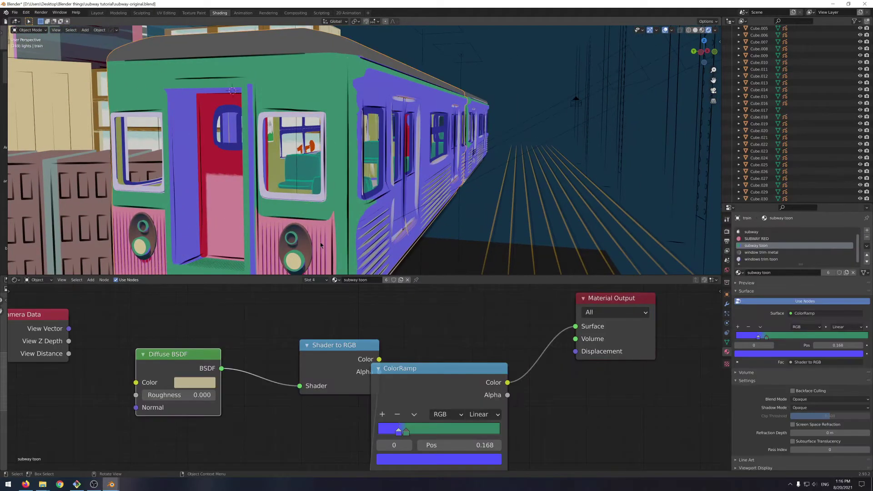
left_click(322, 244)
scroll(326, 244, "down", 6)
scroll(326, 242, "up", 5)
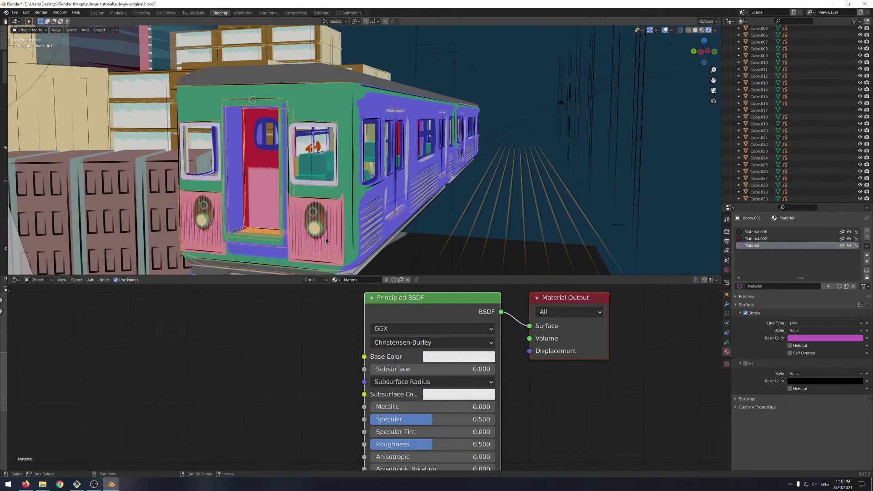
scroll(326, 239, "up", 3)
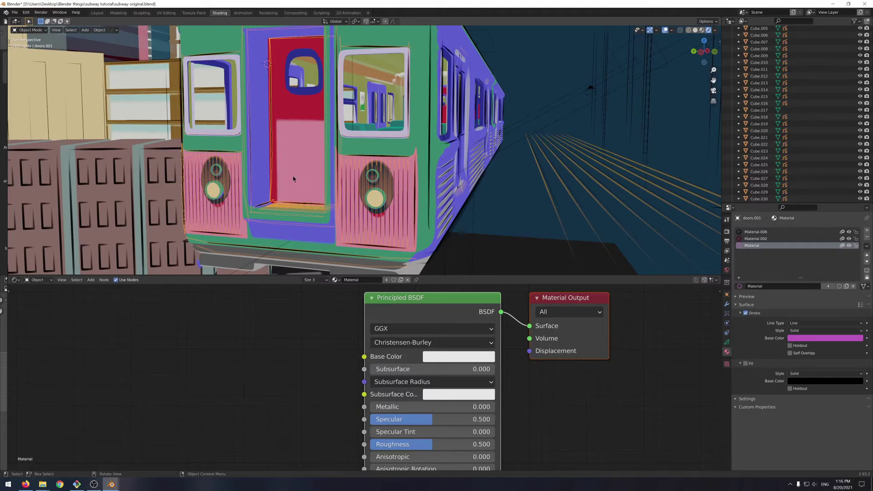
Step: Examine the train cars from several angles and select the purple building's grease pencil outline to inspect its lines
scroll(298, 176, "down", 5)
middle_click_drag(298, 176, 246, 190)
scroll(246, 190, "up", 4)
scroll(246, 190, "down", 4)
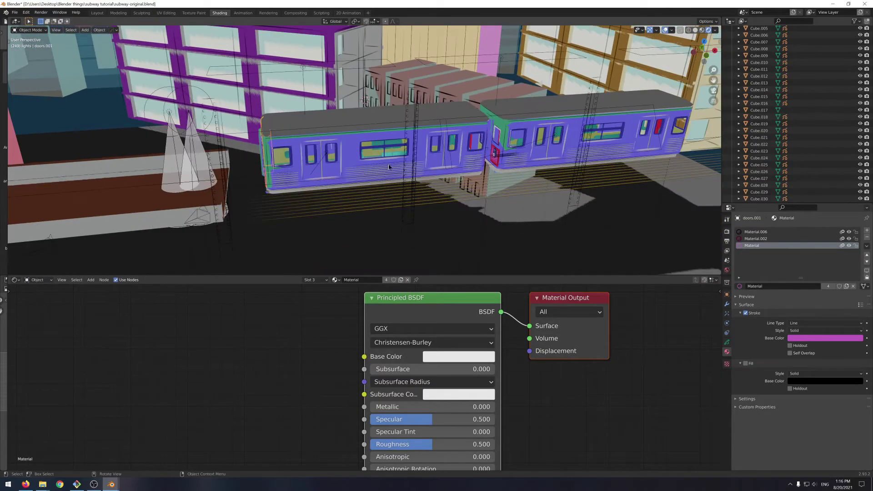
middle_click_drag(396, 163, 498, 130)
scroll(506, 208, "up", 3)
left_click(498, 129)
scroll(516, 173, "up", 3)
scroll(516, 173, "down", 4)
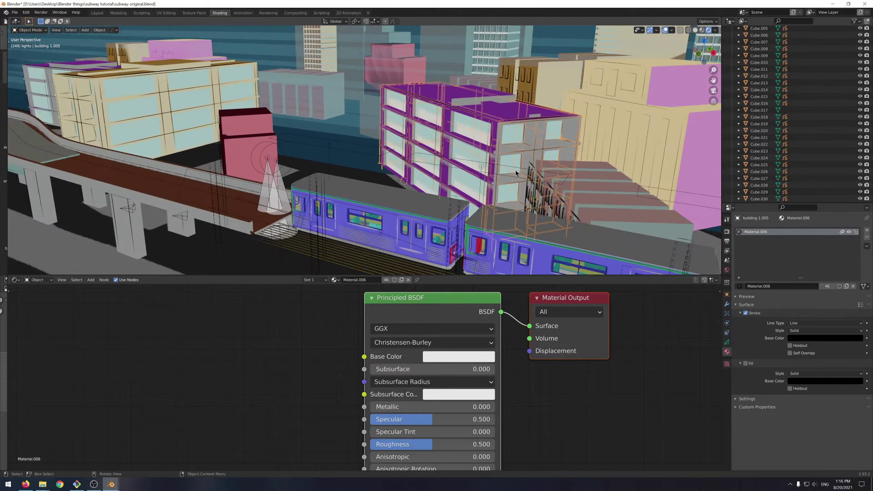
middle_click_drag(516, 173, 346, 216)
scroll(346, 213, "down", 4)
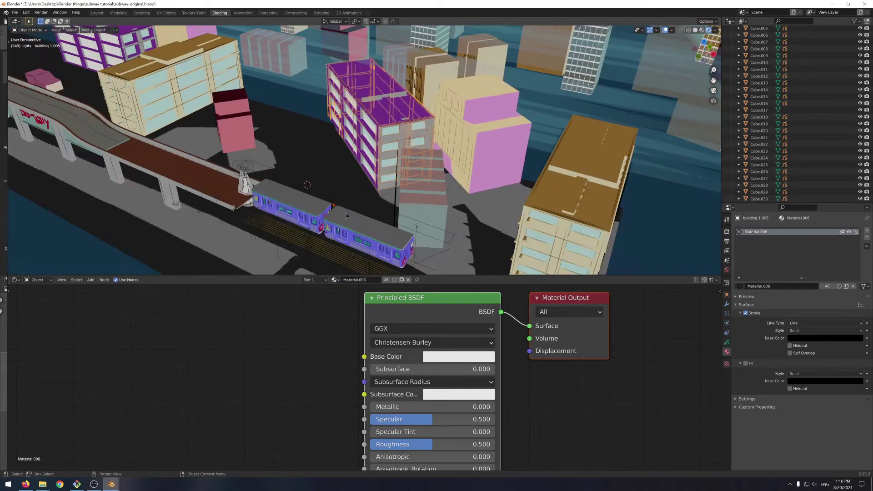
Step: Return to the Blender window with the cube, switch to Object Mode, and delete the cube and the grease pencil object
mouse_move(110, 484)
left_click(147, 453)
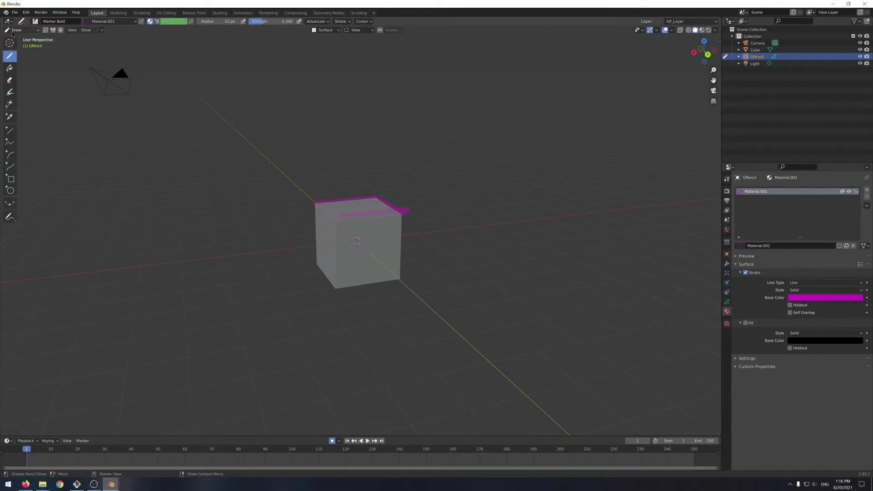
left_click(13, 32)
left_click(19, 38)
left_click_drag(280, 214, 355, 206)
key("Delete")
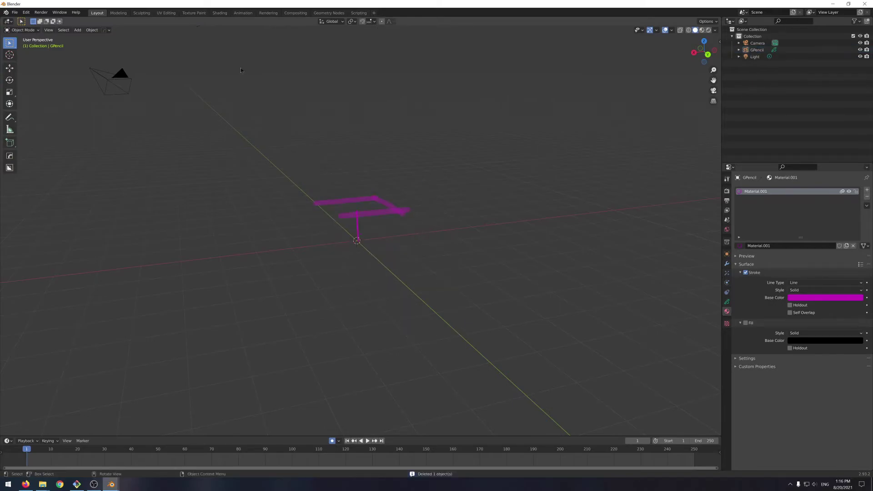
left_click_drag(259, 89, 409, 293)
key("Delete")
Step: Add a new mesh cube at the centre of the scene
key("shift+a")
mouse_move(395, 288)
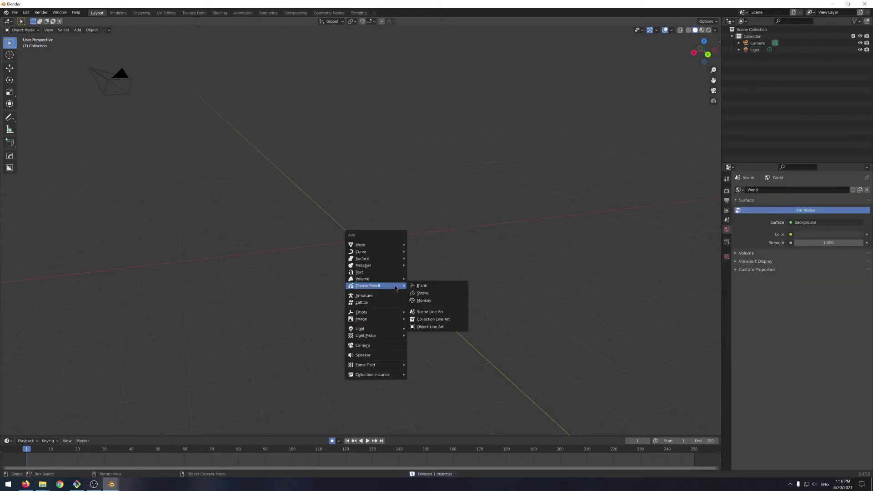
mouse_move(385, 248)
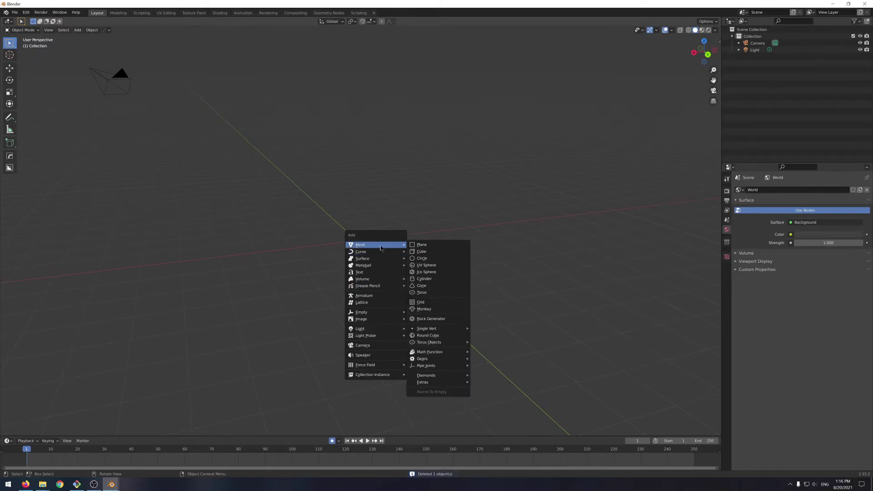
left_click(437, 252)
scroll(429, 245, "down", 4)
scroll(420, 247, "up", 5)
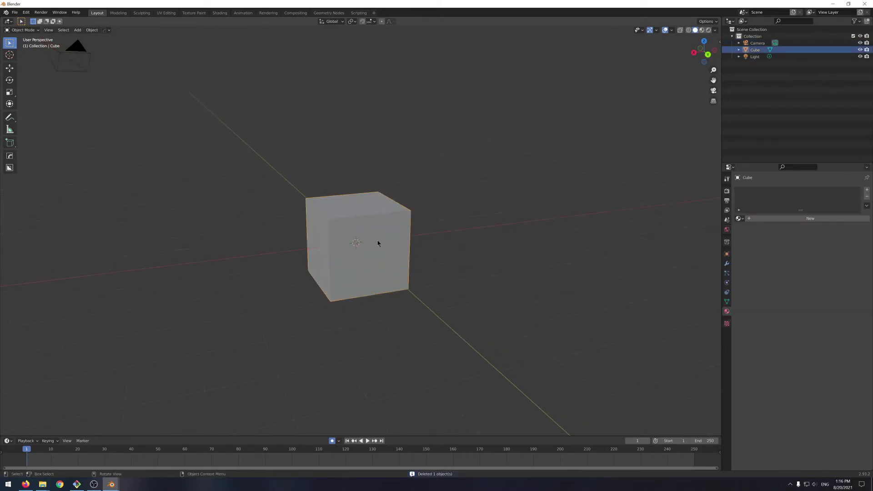
Step: Add an Object Line Art grease pencil for the cube and inspect the outlines from another angle
key("shift+a")
mouse_move(378, 243)
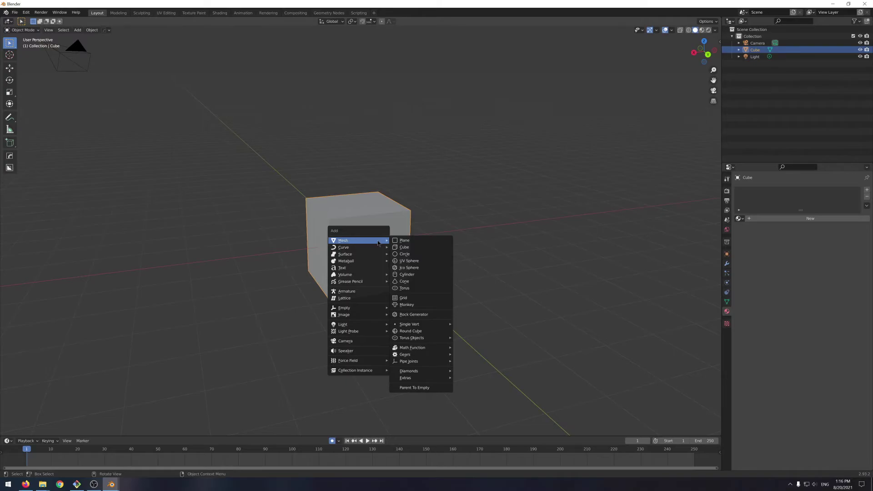
mouse_move(365, 283)
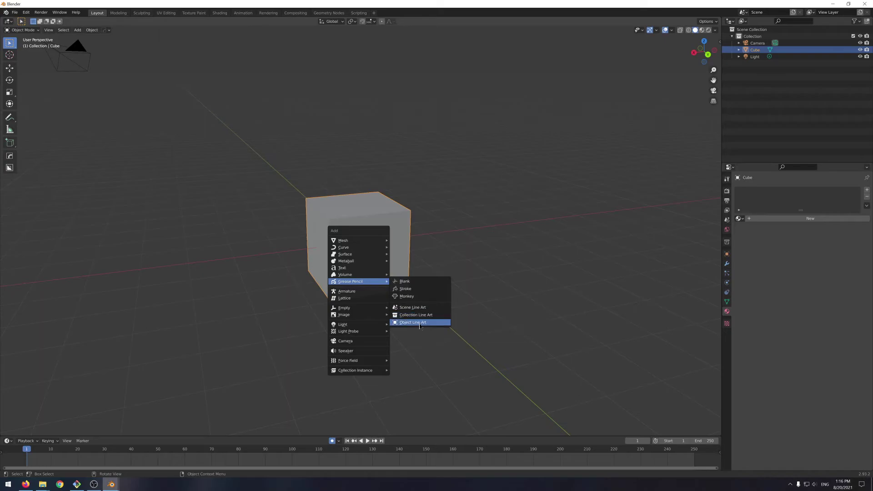
left_click(419, 323)
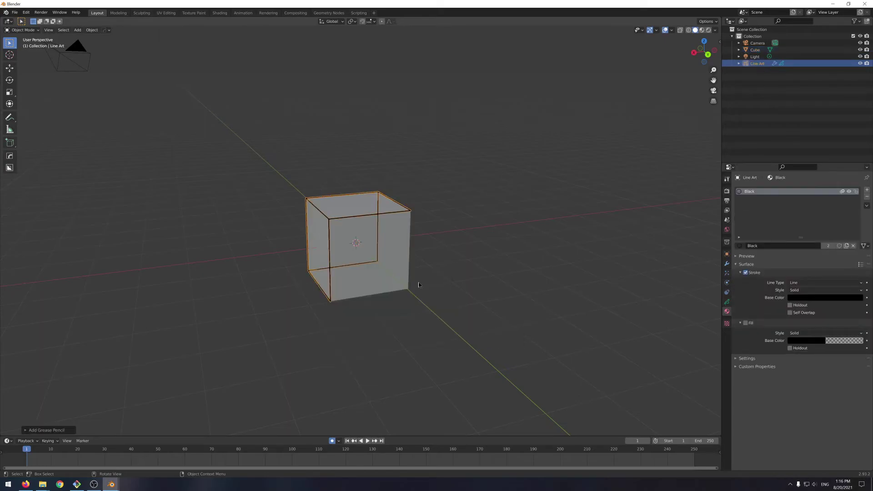
middle_click_drag(424, 285, 274, 274)
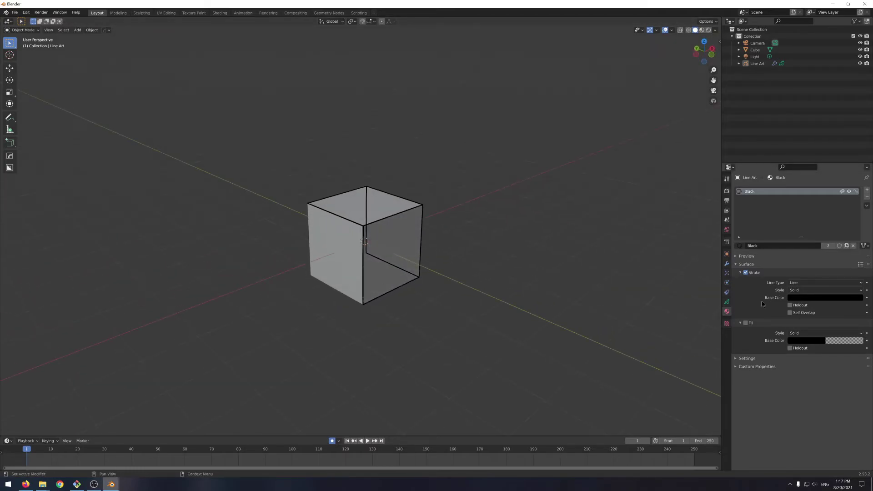
Step: Set the Line Art modifier's style to a thickness of 54 and an opacity of 0.29
left_click(726, 264)
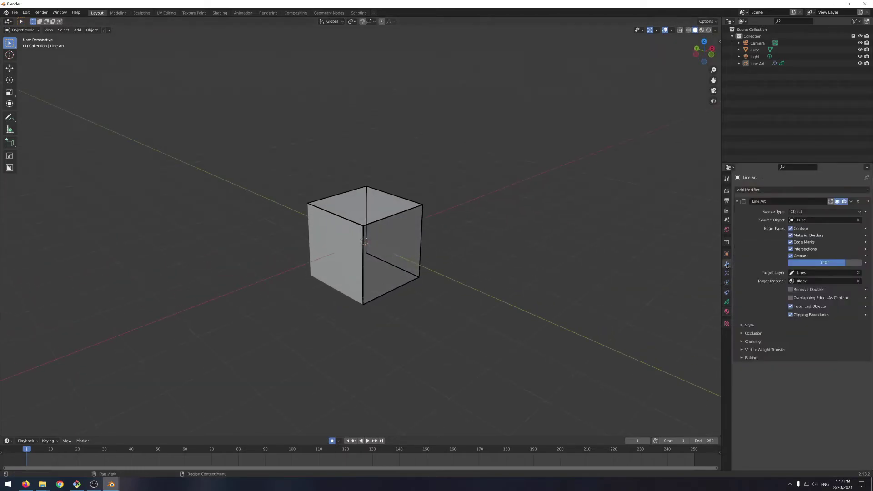
left_click(741, 325)
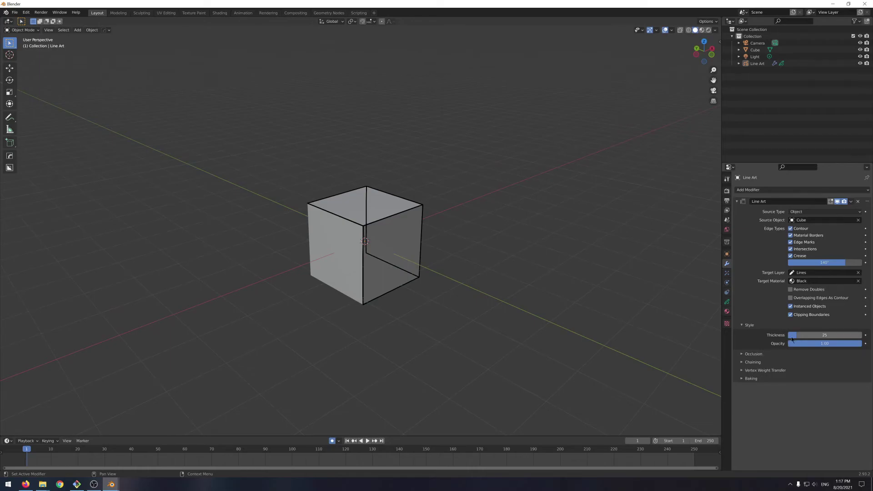
mouse_move(792, 340)
left_mouse_down()
mouse_move(817, 340)
mouse_move(807, 343)
left_mouse_up()
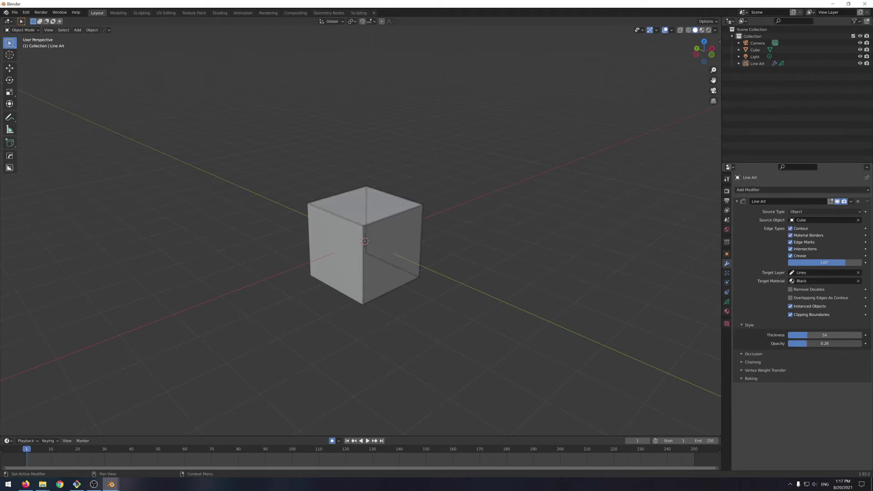
Step: Expand the Line Art modifier's Occlusion, Chaining, Vertex Weight Transfer and Baking sections and review their options
left_click(755, 353)
left_click(760, 390)
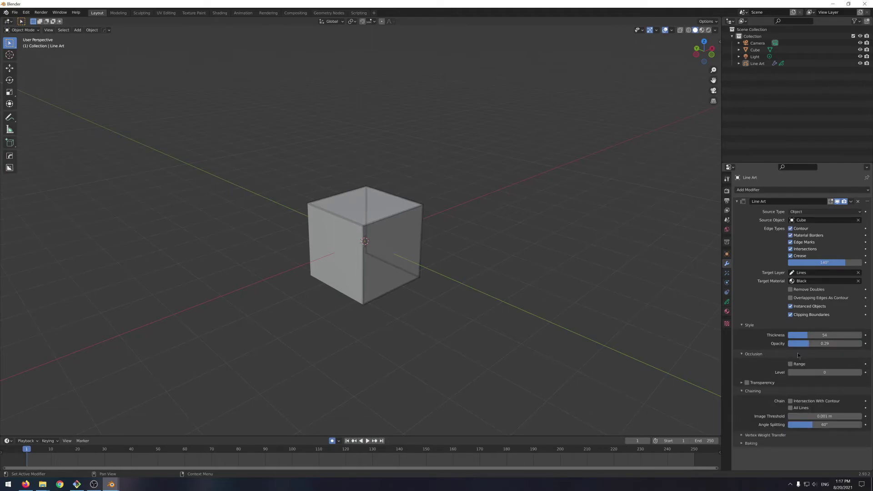
left_click(753, 435)
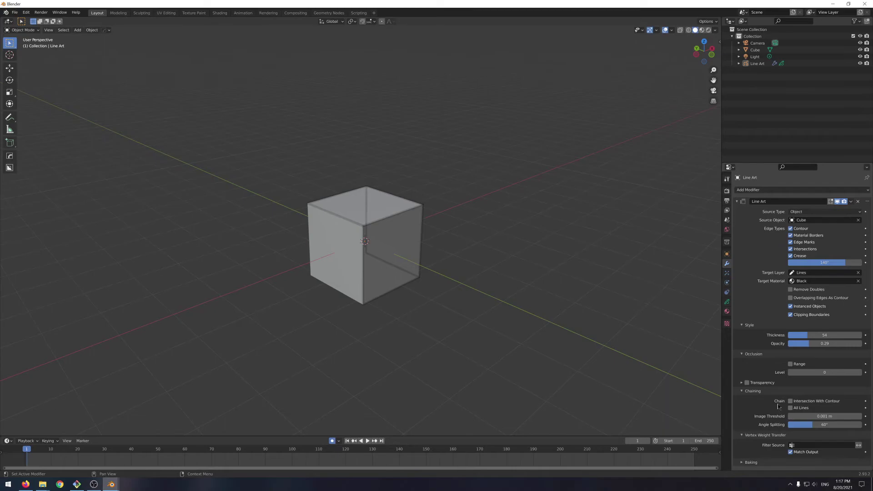
left_click(759, 462)
scroll(762, 355, "down", 2)
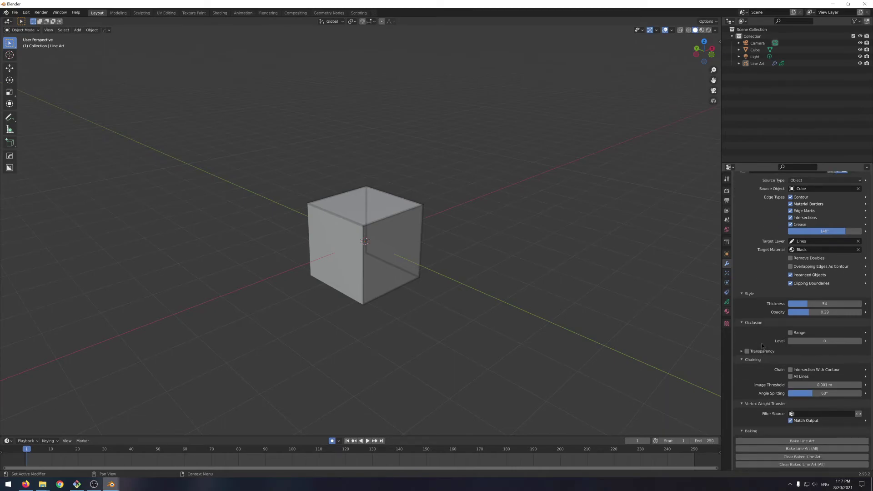
scroll(775, 301, "up", 2)
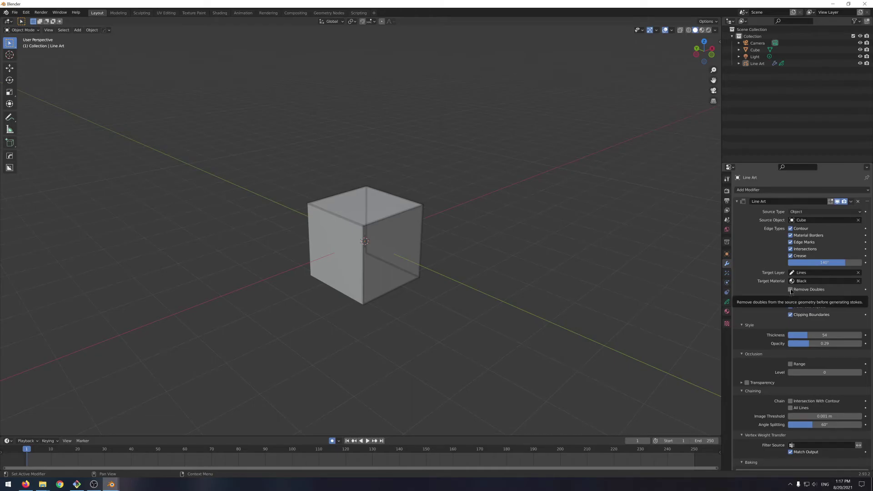
Step: Try the Remove Doubles and Overlapping Edges As Contour options, turn both off again, and inspect the cube's outlines
left_click(791, 289)
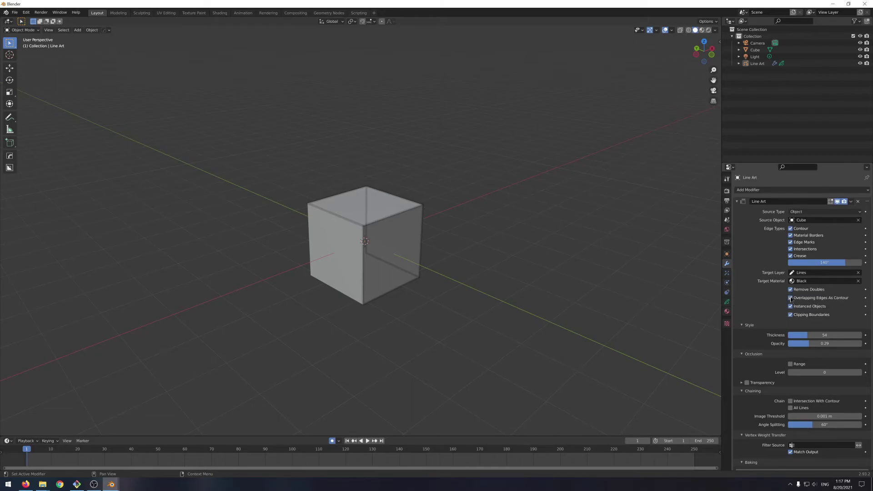
left_click(791, 298)
left_click(791, 290)
scroll(483, 277, "down", 3)
scroll(441, 269, "up", 4)
middle_click_drag(483, 277, 427, 288)
scroll(441, 271, "up", 3)
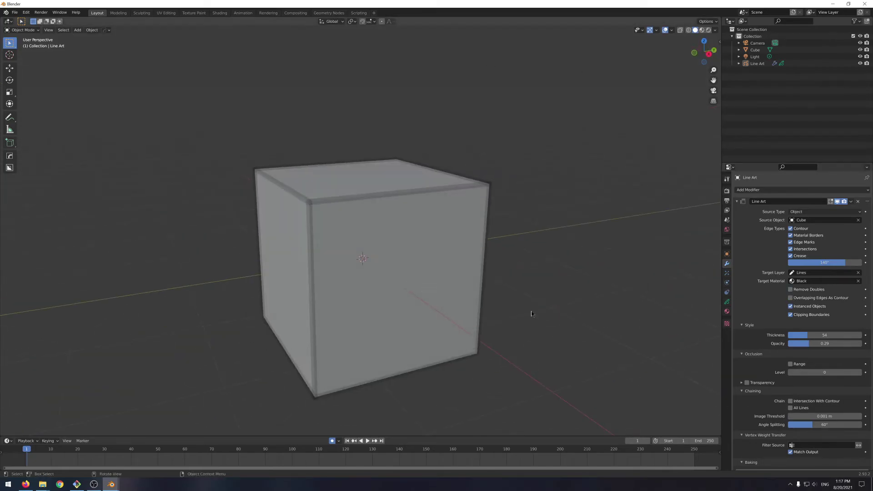
scroll(531, 311, "down", 3)
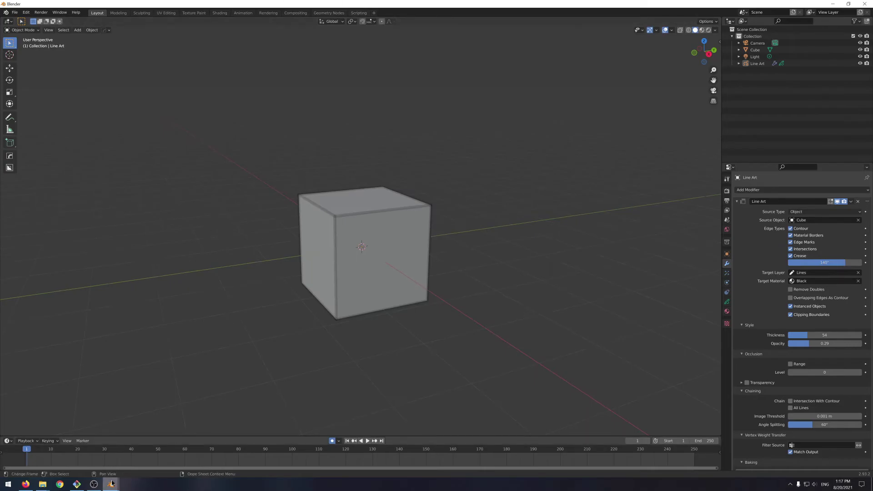
Step: Switch to the Blender window with the subway scene and select the train car train.002 to show its subway toon material
mouse_move(111, 484)
left_click(97, 457)
scroll(379, 229, "up", 2)
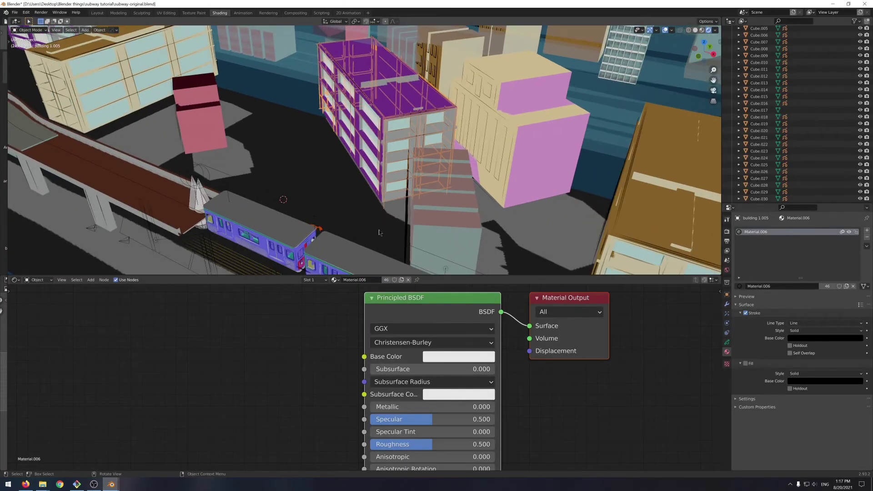
middle_click_drag(379, 229, 415, 176)
scroll(416, 173, "up", 6)
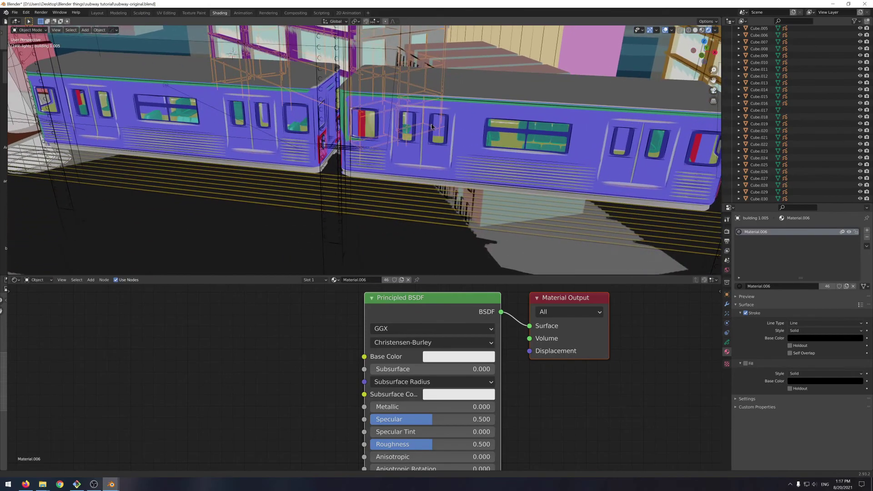
left_click(462, 142)
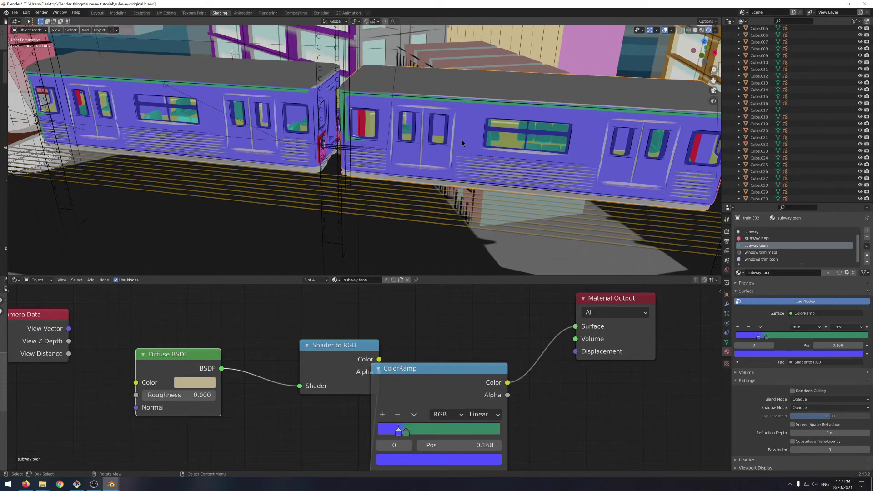
Step: Move the ColorRamp node of the subway toon material clear of the Shader to RGB node
scroll(462, 140, "down", 10)
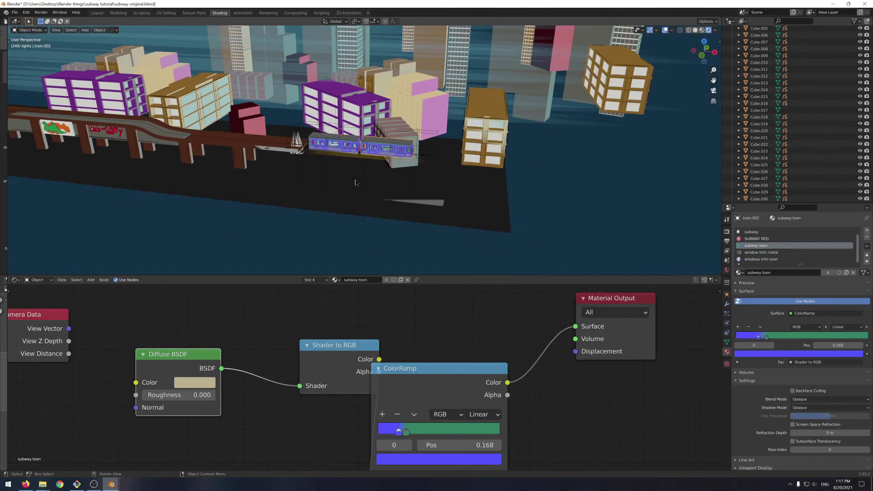
left_click_drag(454, 372, 484, 336)
scroll(484, 332, "down", 2)
Step: Examine the outlines and toon shading on the train cars, elevated track and nearby buildings from several angles
scroll(298, 197, "down", 3)
middle_click_drag(298, 196, 450, 203)
scroll(491, 159, "up", 4)
scroll(510, 180, "down", 3)
scroll(322, 132, "up", 6)
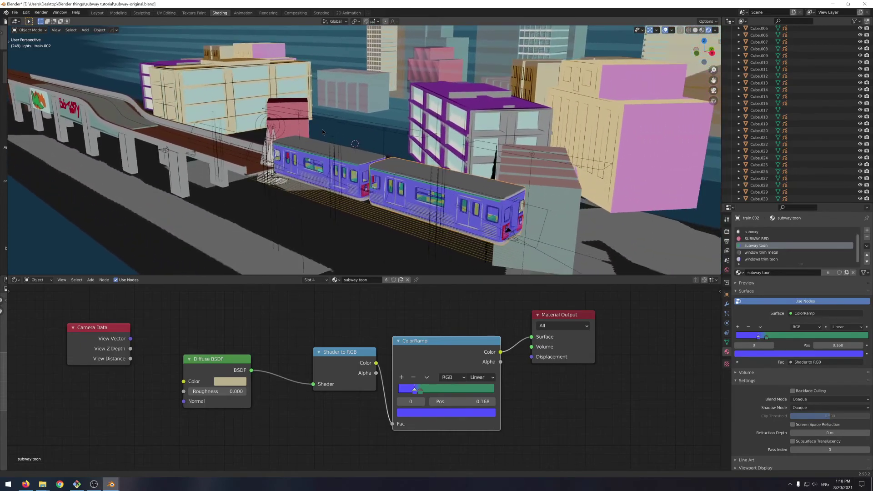
scroll(332, 150, "up", 3)
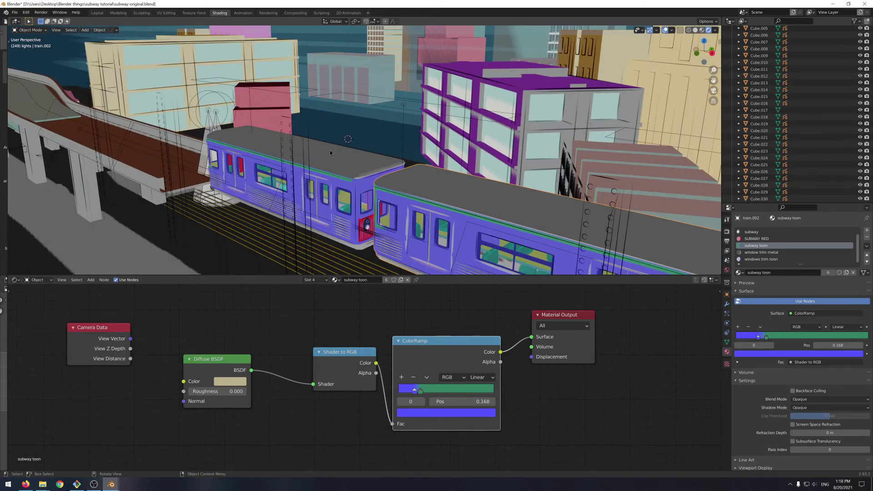
scroll(330, 152, "down", 8)
middle_click_drag(330, 153, 390, 159)
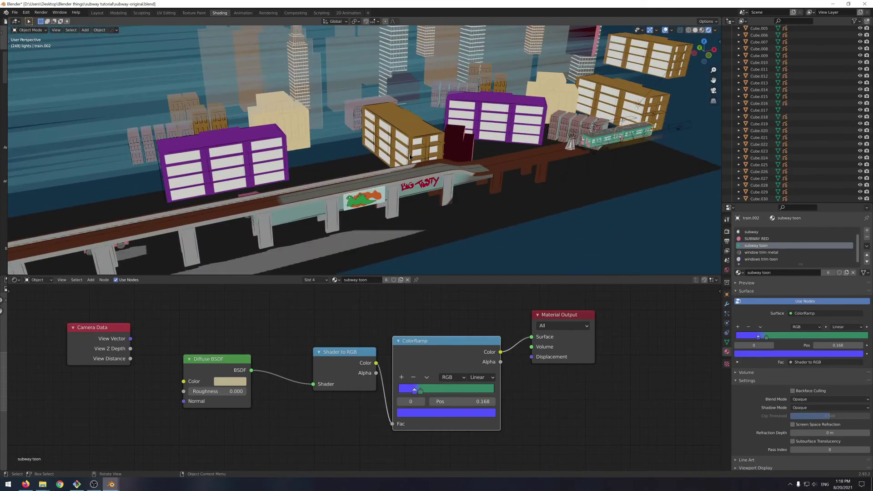
middle_click_drag(412, 157, 438, 144)
scroll(438, 145, "up", 2)
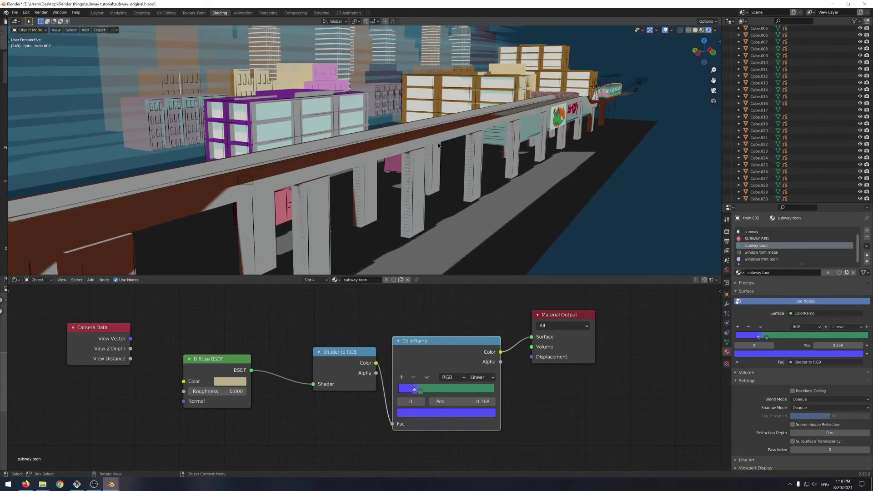
scroll(439, 145, "down", 4)
middle_click_drag(438, 145, 412, 153)
scroll(412, 153, "up", 4)
scroll(411, 153, "down", 3)
middle_click_drag(412, 153, 358, 149)
scroll(359, 148, "up", 5)
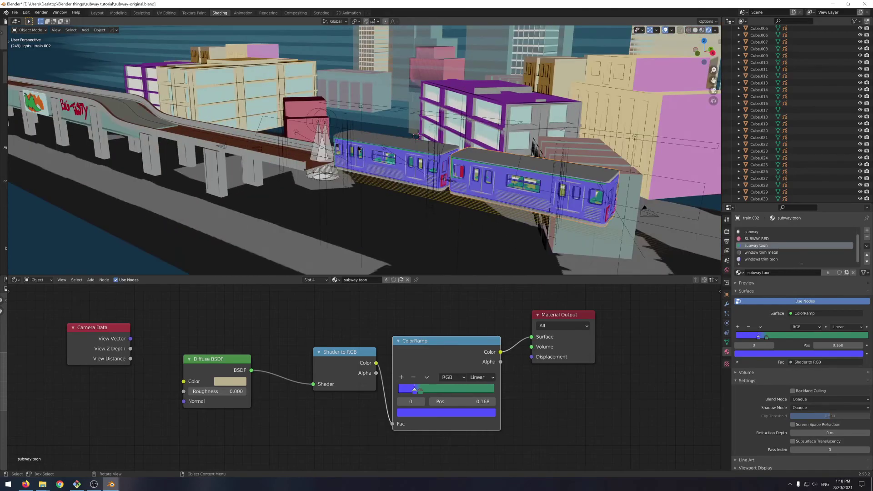
Step: Examine the overall city layout, then the elevated track with its graffiti panels and the purple building beside it
scroll(359, 149, "down", 5)
middle_click_drag(358, 149, 397, 152)
scroll(438, 152, "up", 4)
scroll(438, 153, "down", 6)
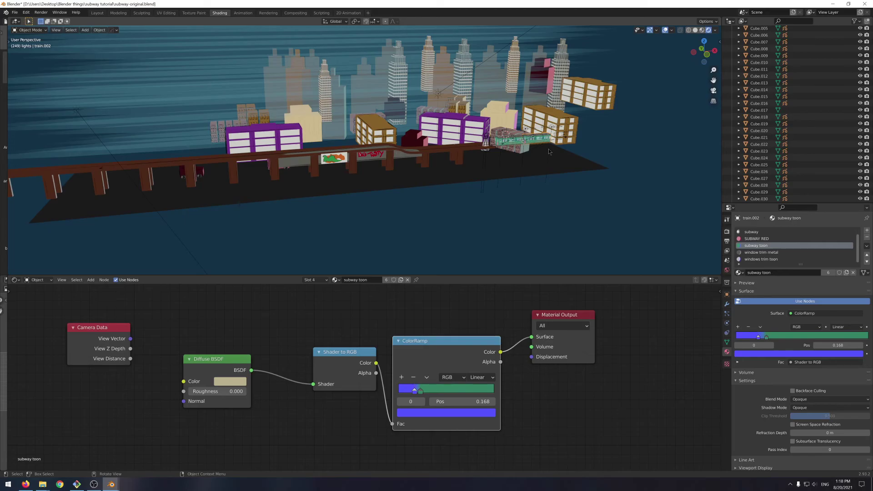
middle_click_drag(551, 175, 511, 174)
scroll(509, 173, "up", 2)
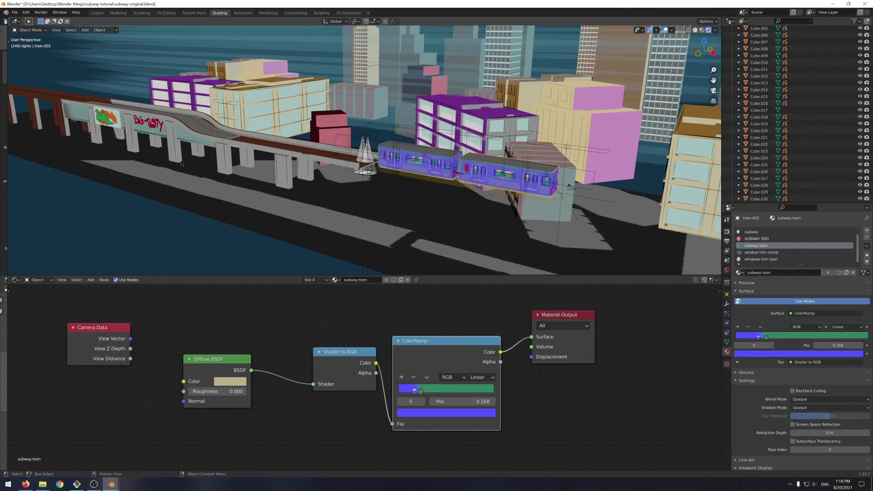
middle_click_drag(181, 160, 257, 168)
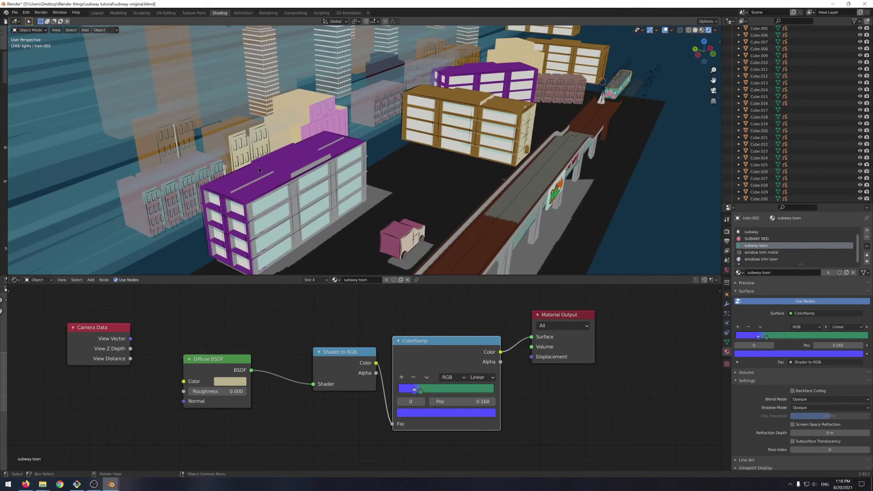
middle_click_drag(423, 181, 416, 176)
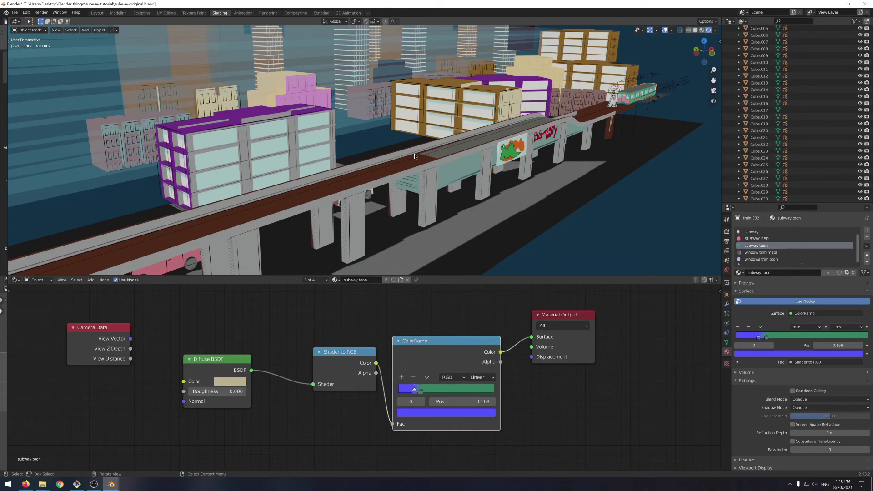
scroll(414, 154, "down", 5)
scroll(414, 154, "up", 5)
middle_click_drag(408, 121, 356, 142)
scroll(356, 142, "up", 6)
middle_click_drag(343, 174, 424, 127, "shift")
scroll(355, 125, "down", 5)
scroll(355, 126, "up", 5)
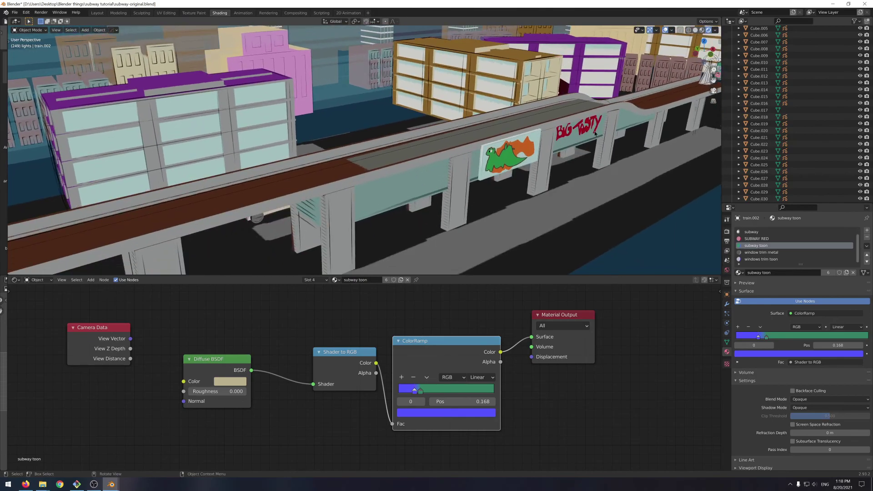